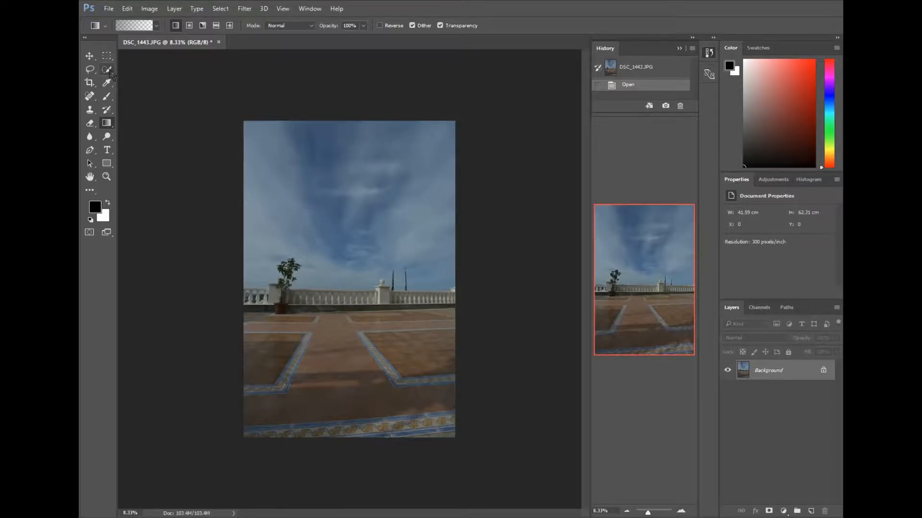
Select the whole sky in the terrace photo with the Quick Selection tool.
left_click(107, 70)
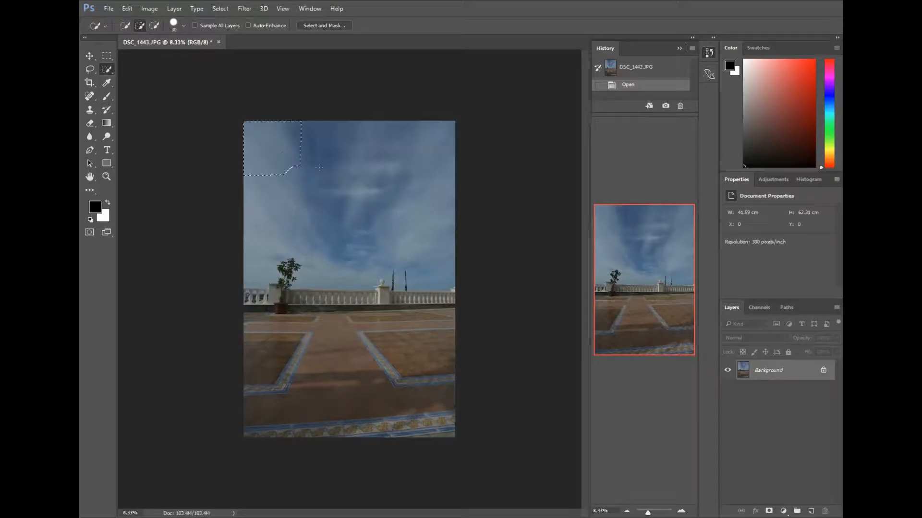
left_click_drag(376, 197, 359, 210)
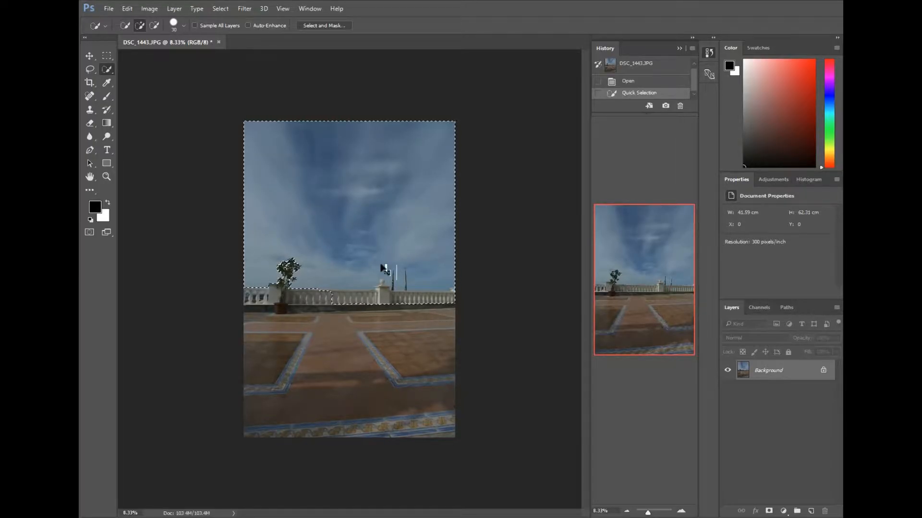
Subtract the white balustrade and its pillar from the sky selection up to the top edge of the railing.
key("ctrl+plus")
key("ctrl+plus")
key("ctrl+plus")
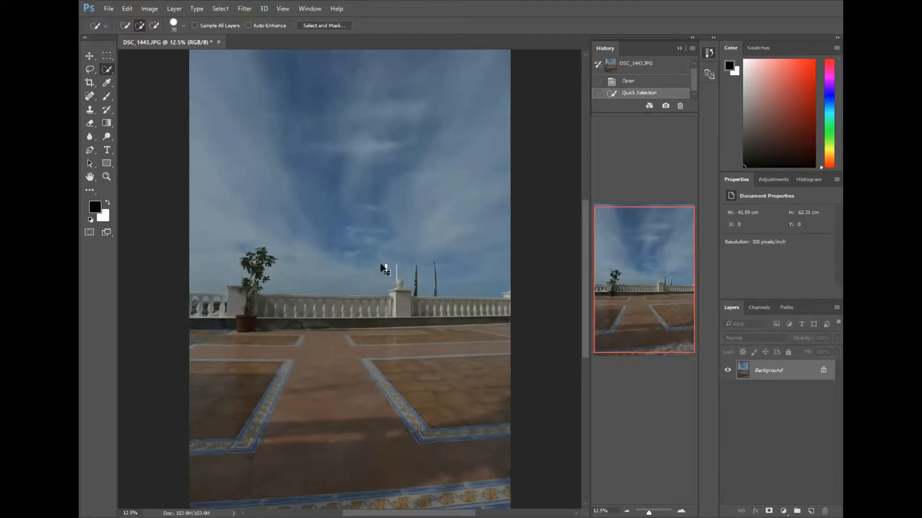
key("ctrl+plus")
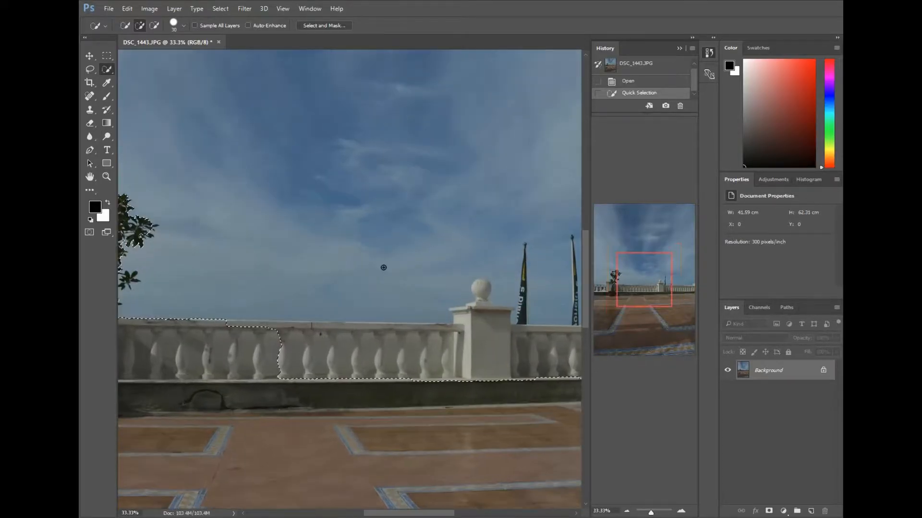
left_click_drag(661, 293, 660, 311)
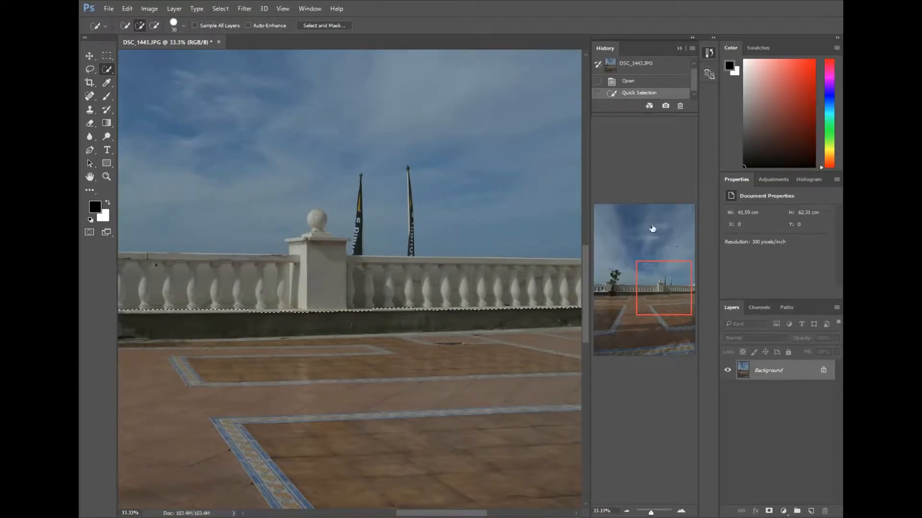
left_click(310, 9)
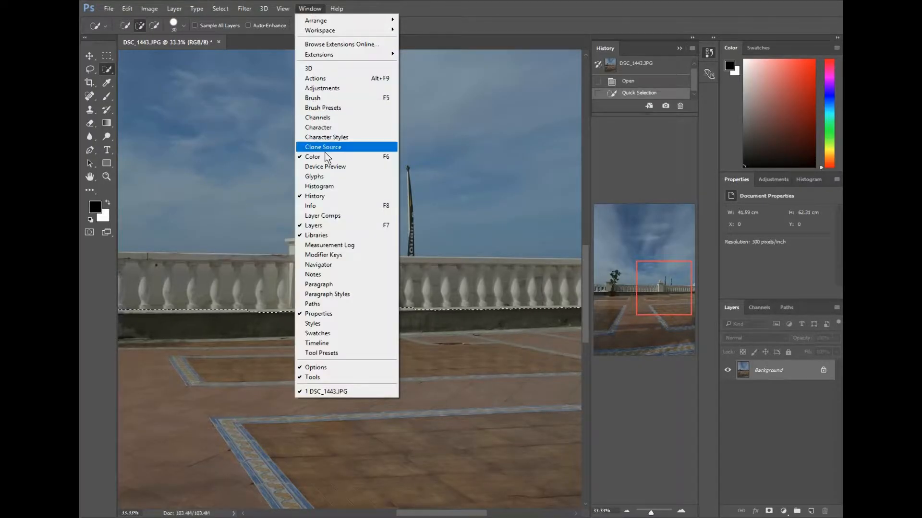
left_click(324, 265)
mouse_move(670, 287)
left_mouse_down()
mouse_move(642, 270)
mouse_move(633, 280)
mouse_move(659, 280)
mouse_move(665, 270)
mouse_move(669, 279)
left_mouse_up()
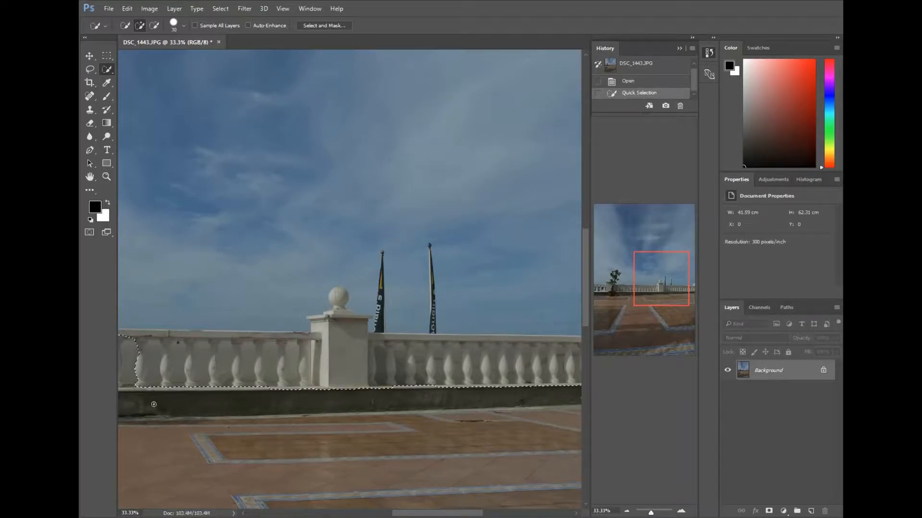
key("alt")
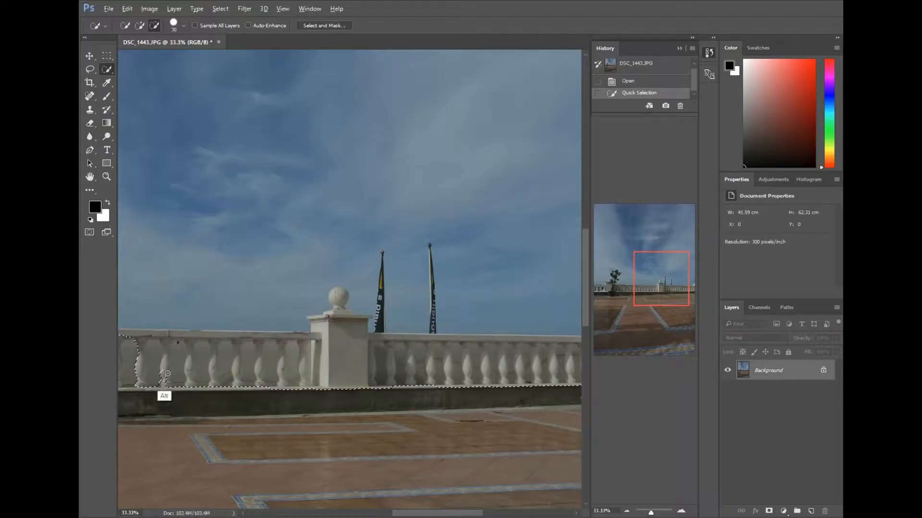
mouse_move(167, 374)
left_mouse_down()
mouse_move(169, 340)
mouse_move(133, 336)
left_mouse_up()
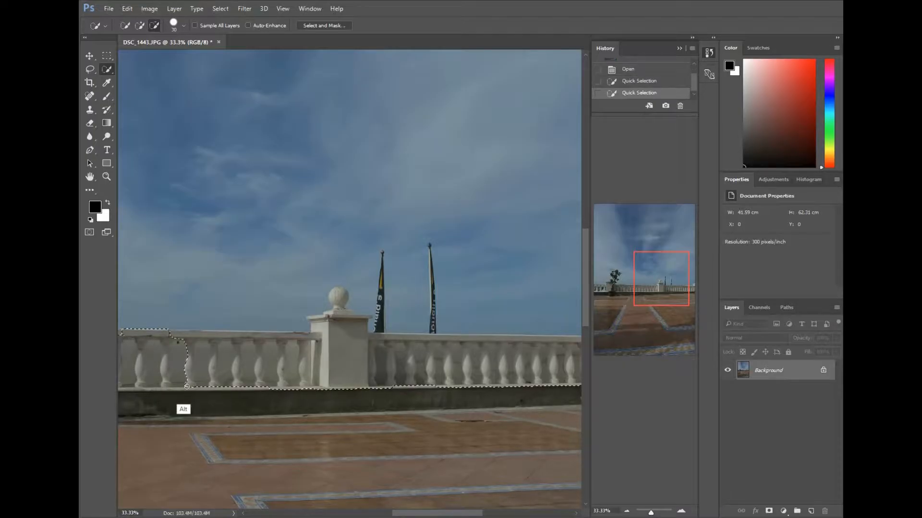
mouse_move(187, 387)
left_mouse_down()
mouse_move(202, 350)
mouse_move(272, 338)
mouse_move(279, 346)
left_mouse_up()
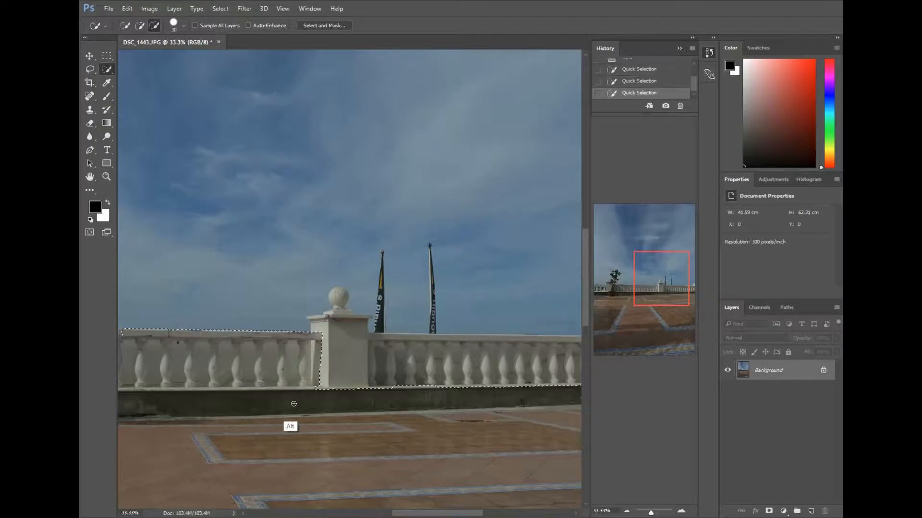
mouse_move(294, 404)
left_mouse_down()
mouse_move(347, 369)
mouse_move(347, 384)
mouse_move(325, 396)
left_mouse_up()
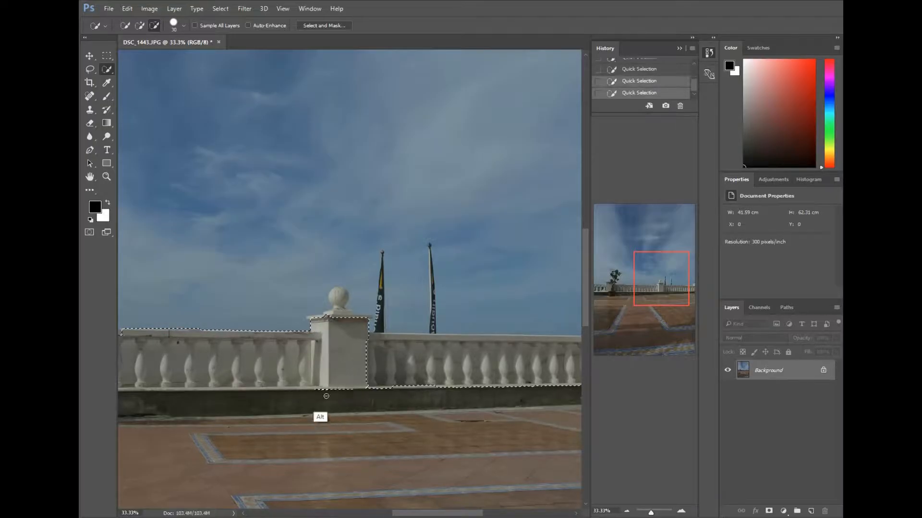
mouse_move(382, 395)
left_mouse_down()
mouse_move(390, 364)
mouse_move(420, 365)
mouse_move(463, 397)
mouse_move(449, 393)
mouse_move(472, 373)
mouse_move(509, 370)
mouse_move(485, 388)
mouse_move(507, 360)
mouse_move(425, 342)
mouse_move(497, 341)
mouse_move(502, 356)
mouse_move(499, 341)
mouse_move(540, 340)
left_mouse_up()
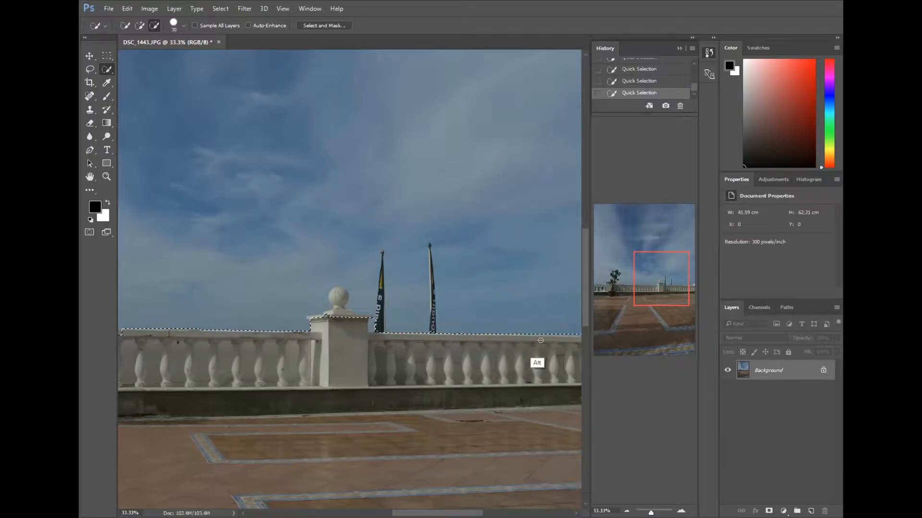
Using a smaller selection brush, refine the selection beside the pillar and include the sky gap between the pillar and the first flag.
left_click_drag(653, 307, 681, 309)
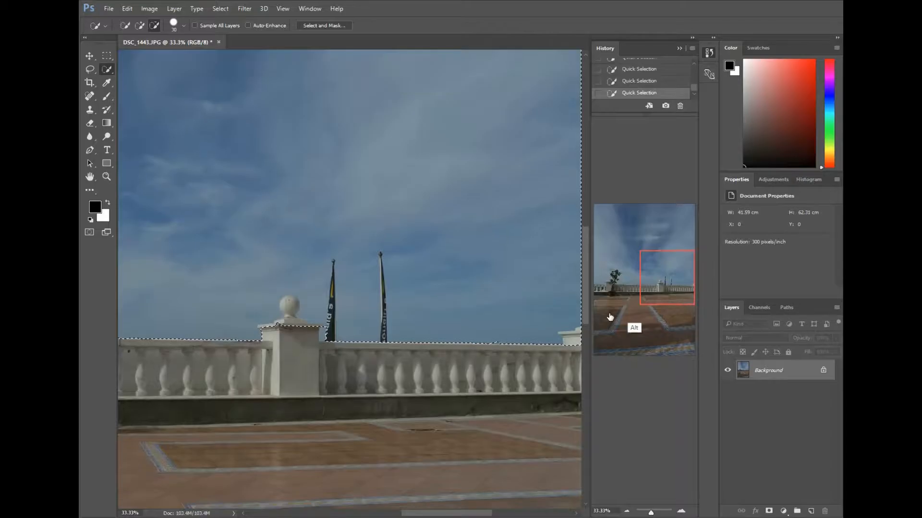
right_click(497, 336)
key("Escape")
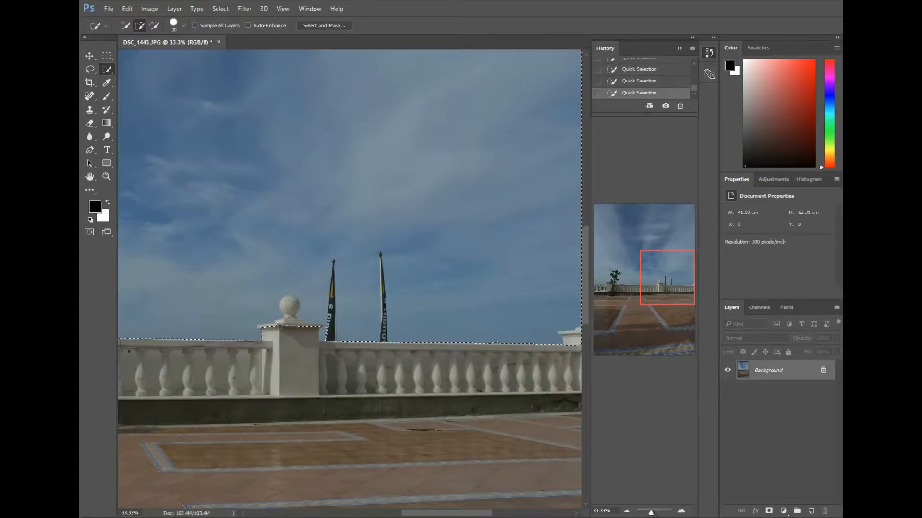
left_click_drag(651, 513, 657, 512)
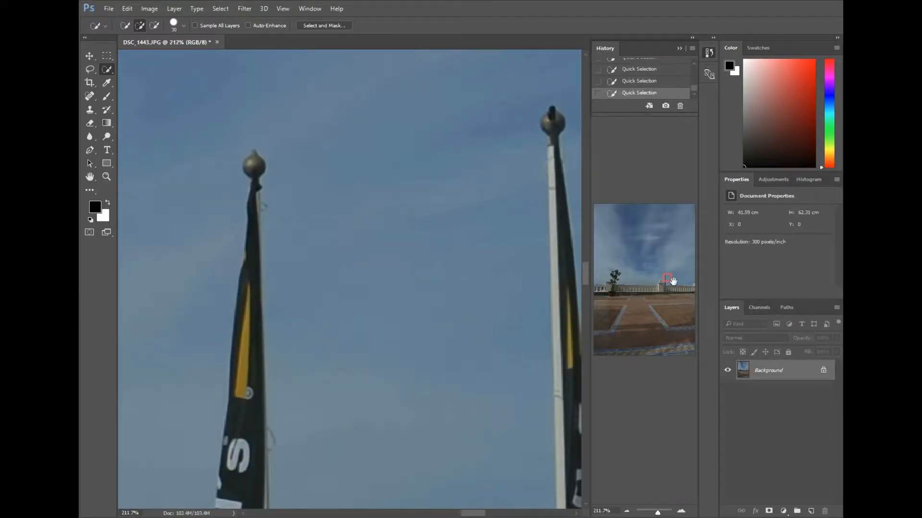
mouse_move(673, 281)
left_mouse_down()
mouse_move(662, 286)
mouse_move(669, 290)
left_mouse_up()
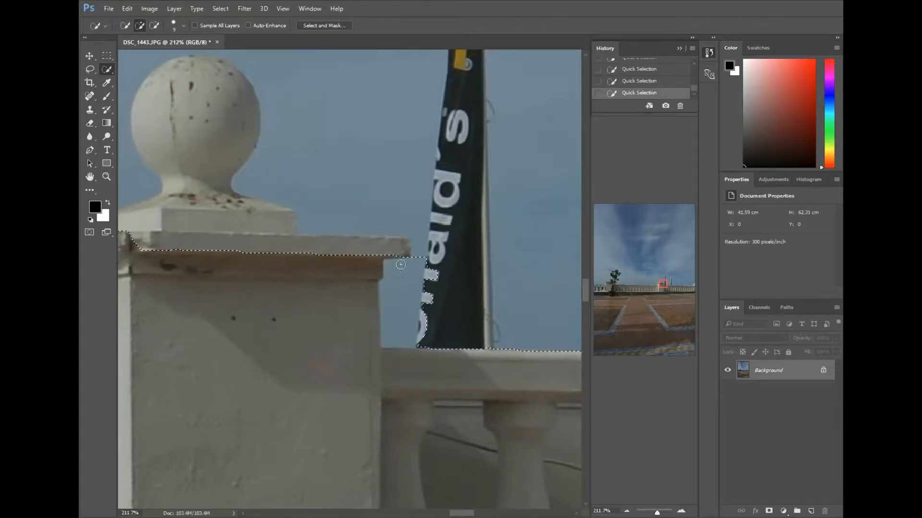
key("alt")
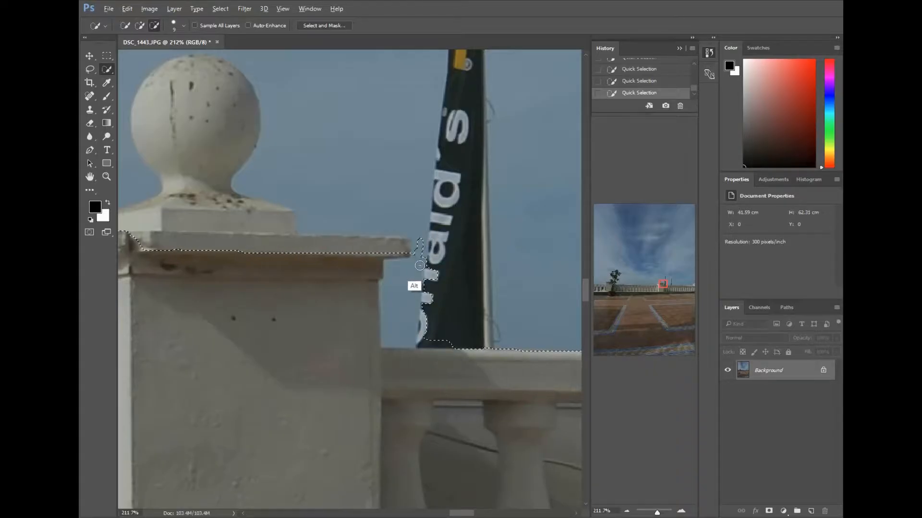
left_click(424, 262, "alt")
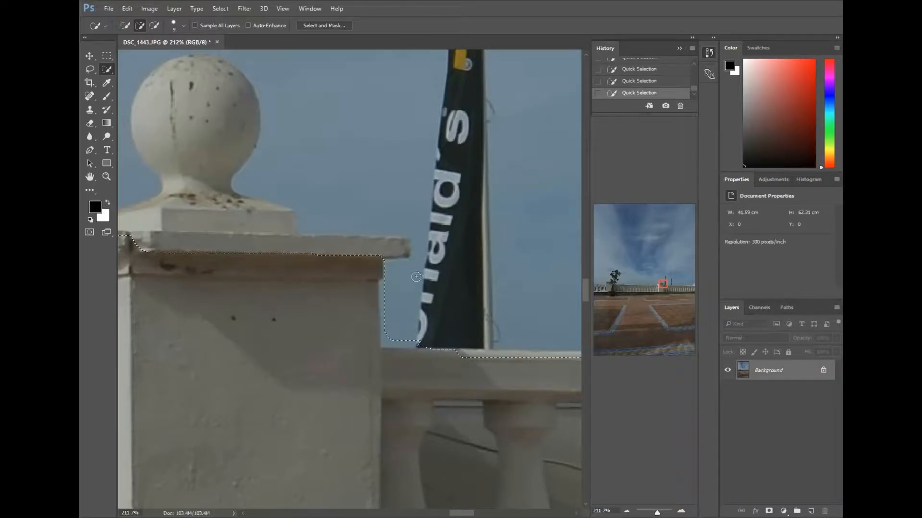
left_click(398, 303)
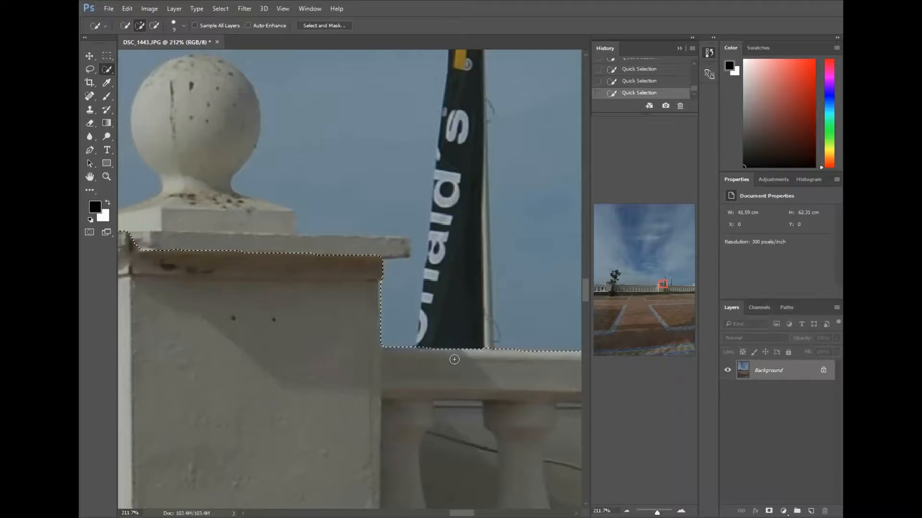
Subtract the lower, lettered part of the first flag beside the pillar from the sky selection.
left_click(460, 324)
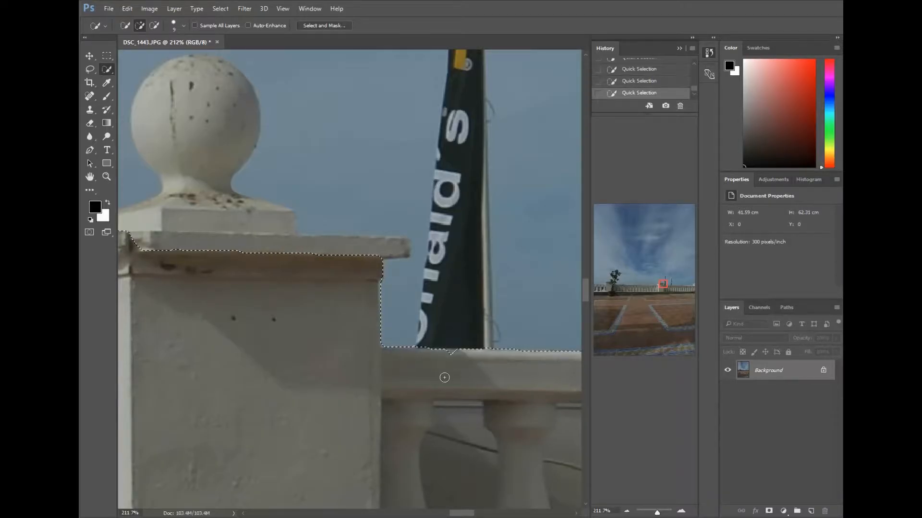
key("alt")
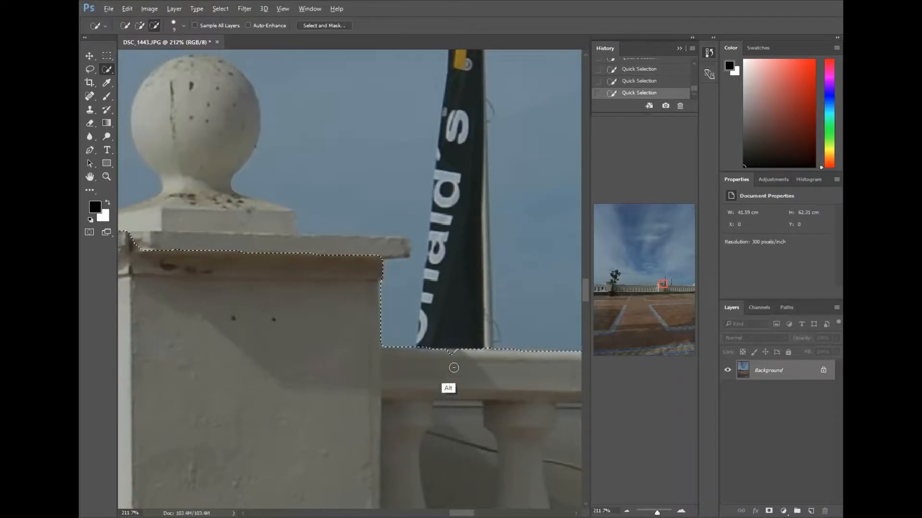
left_click_drag(463, 328, 464, 322)
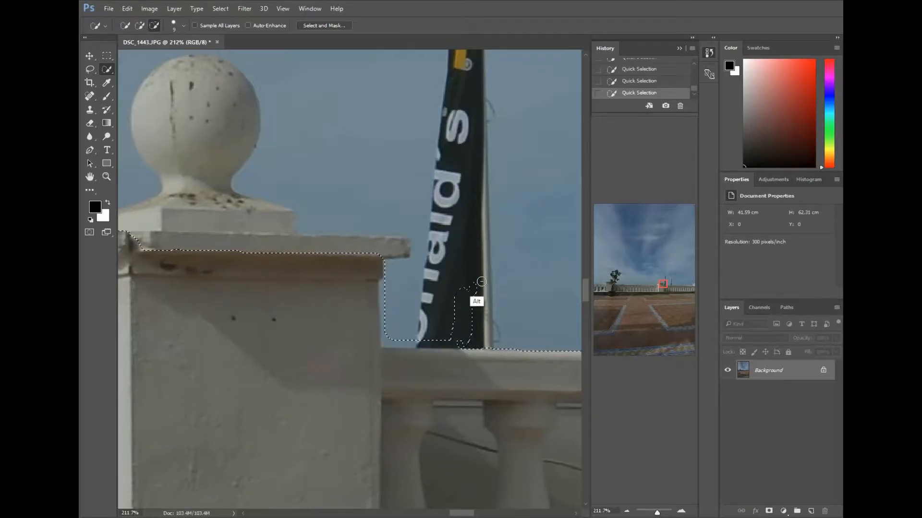
mouse_move(471, 235)
left_mouse_down()
mouse_move(479, 274)
mouse_move(462, 301)
mouse_move(463, 339)
left_mouse_up()
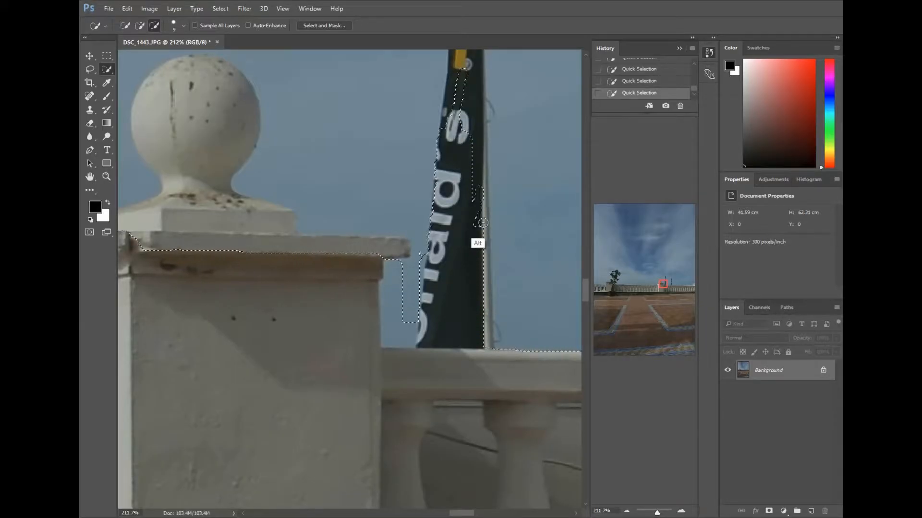
left_click_drag(483, 238, 489, 234)
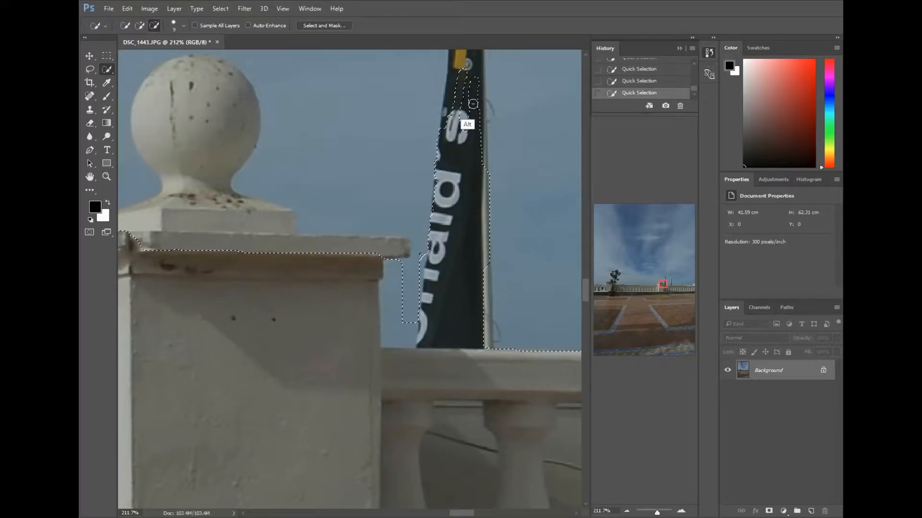
left_click_drag(473, 104, 469, 118)
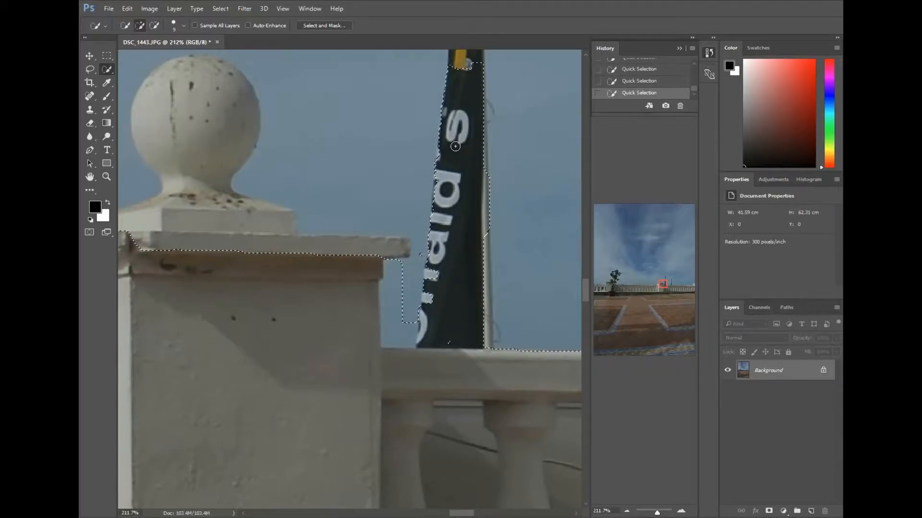
Subtract the upper part of the first flag and the ball on its pole from the sky selection.
left_click_drag(590, 294, 591, 282)
key("alt")
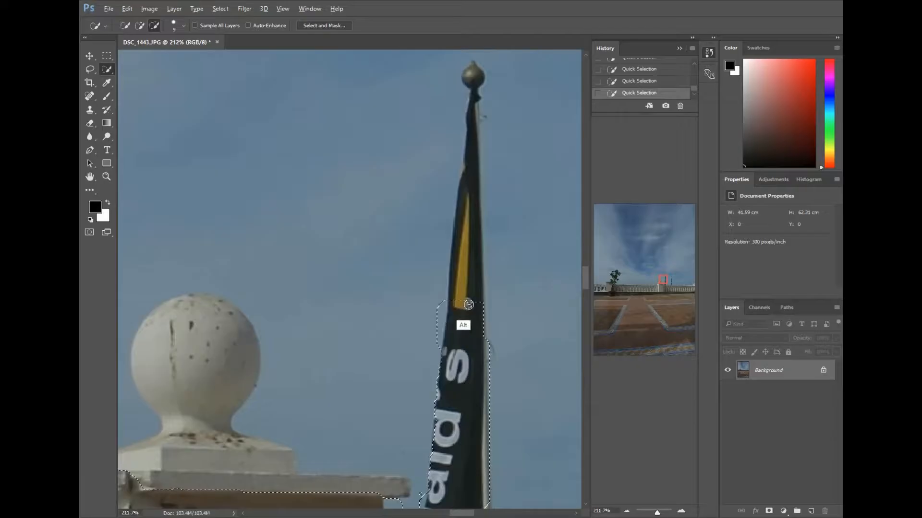
mouse_move(468, 305)
left_mouse_down()
mouse_move(480, 235)
mouse_move(472, 206)
left_mouse_up()
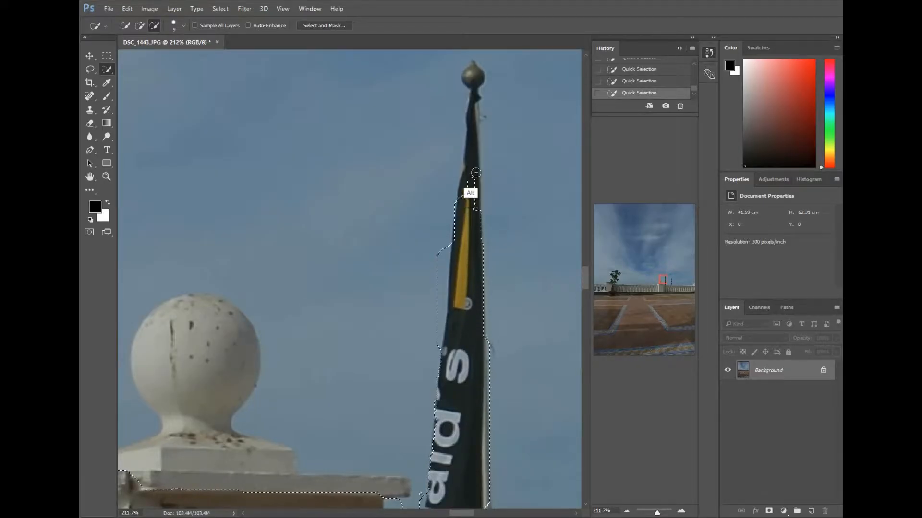
left_click_drag(475, 157, 473, 123)
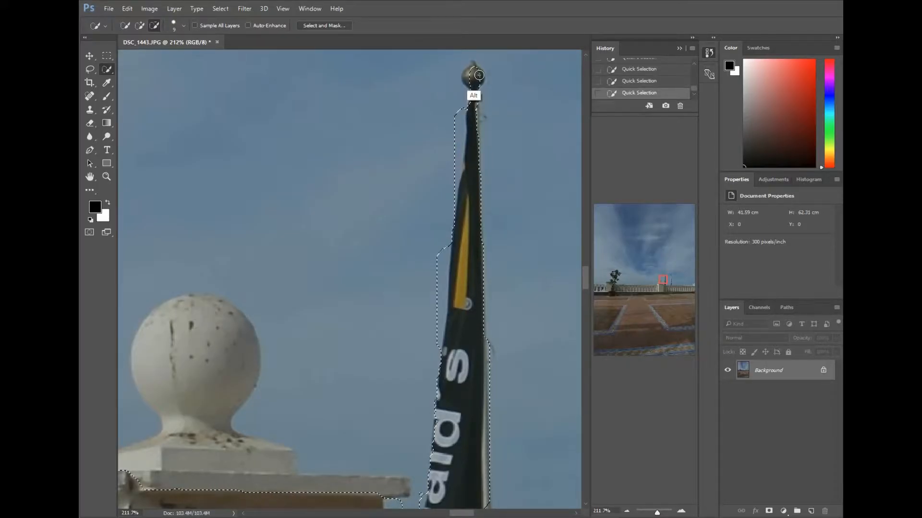
left_click_drag(477, 73, 474, 101)
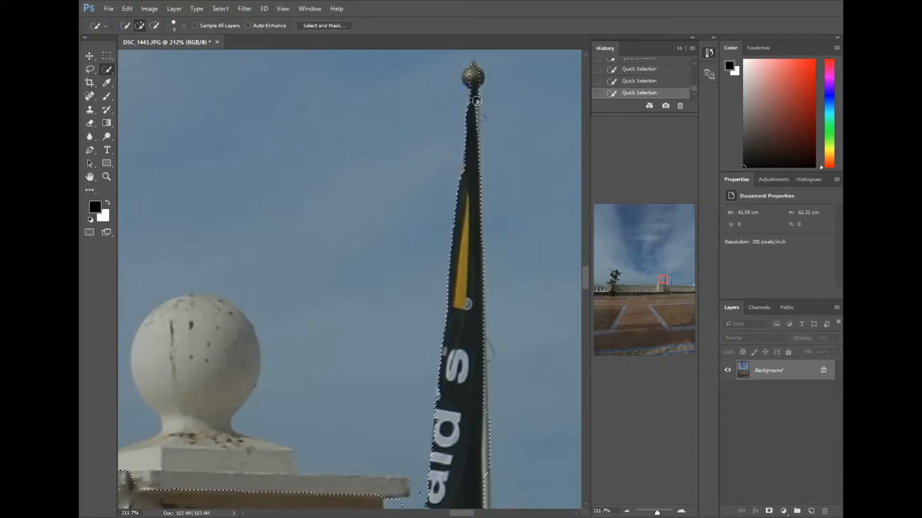
key("alt")
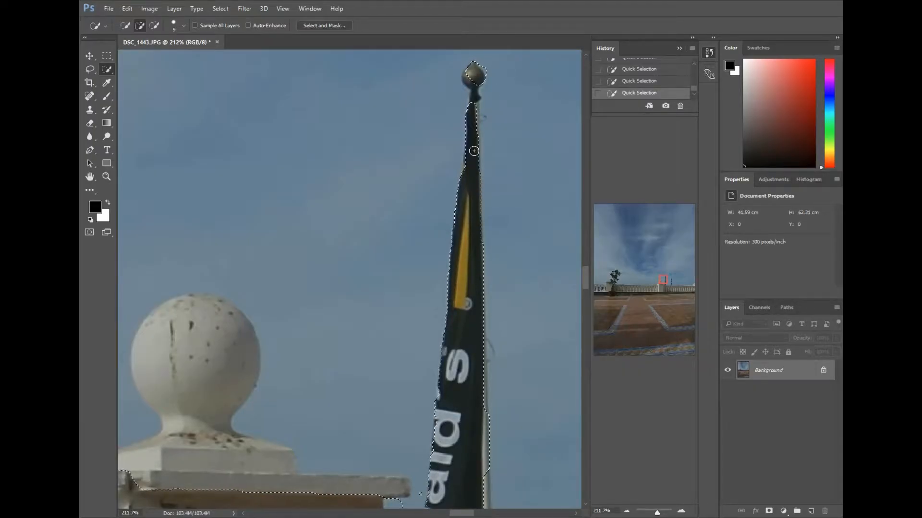
key("alt")
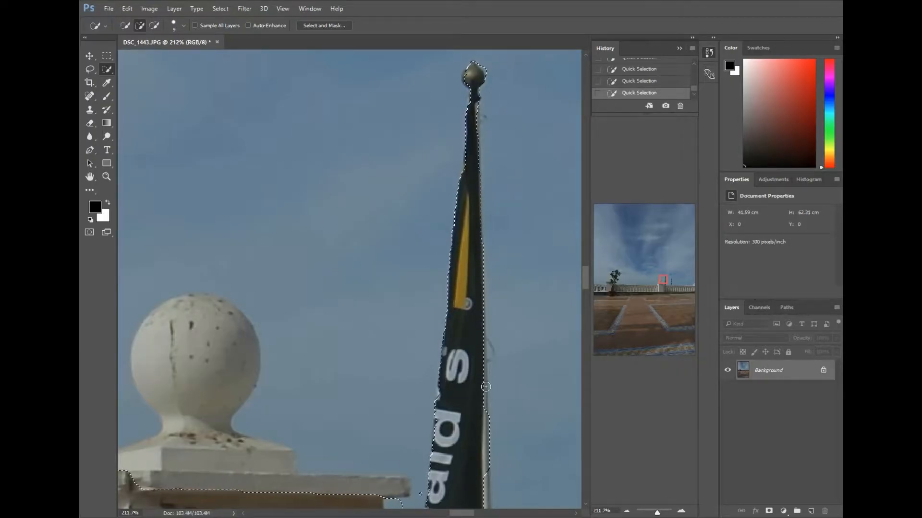
key("alt")
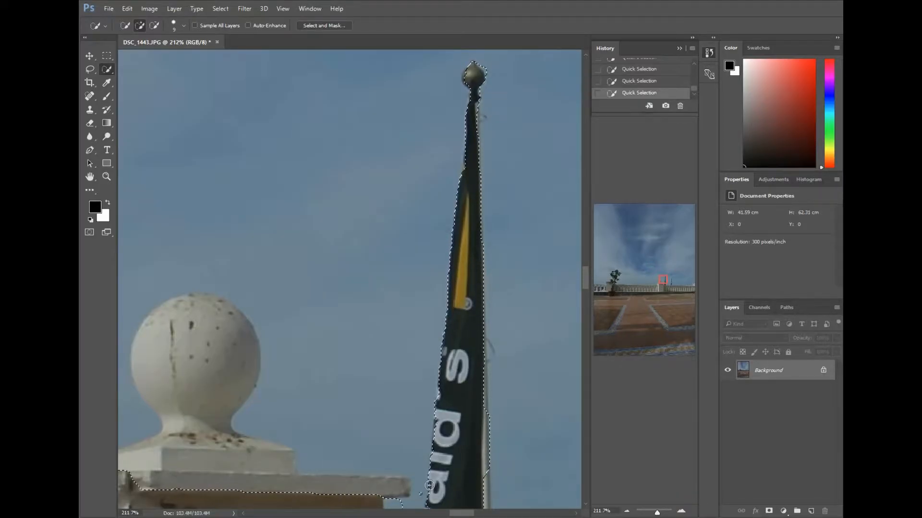
Subtract the lettered body of the second flag from the sky selection, from the railing up to its yellow stripe.
scroll(424, 489, "right", 10)
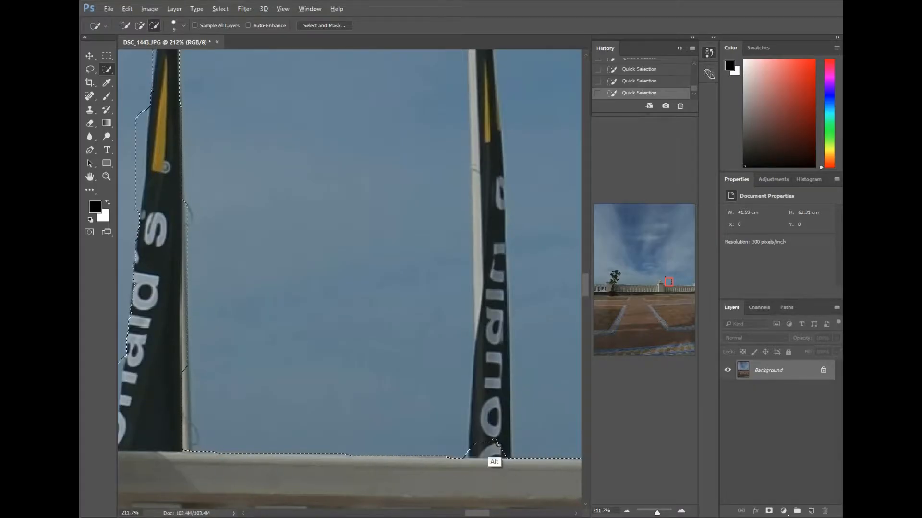
mouse_move(496, 446)
left_mouse_down()
mouse_move(504, 371)
mouse_move(488, 293)
left_mouse_up()
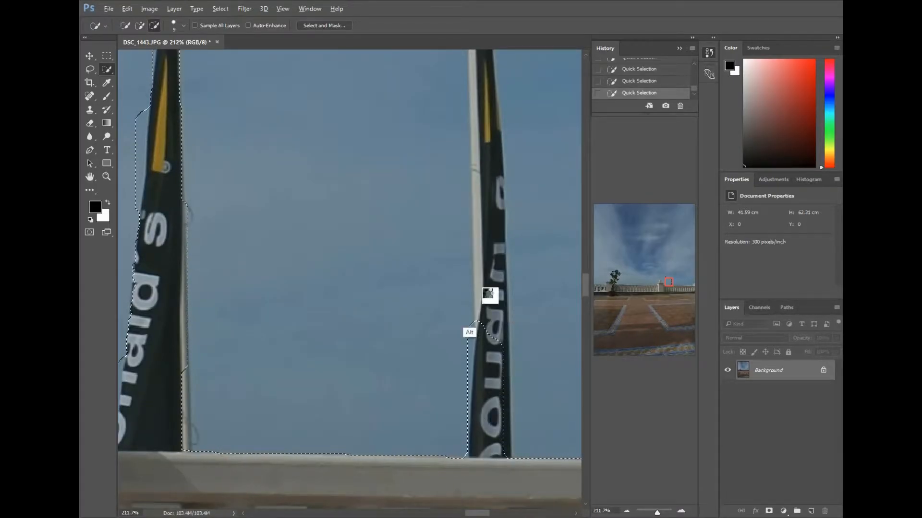
left_click_drag(500, 365, 492, 217)
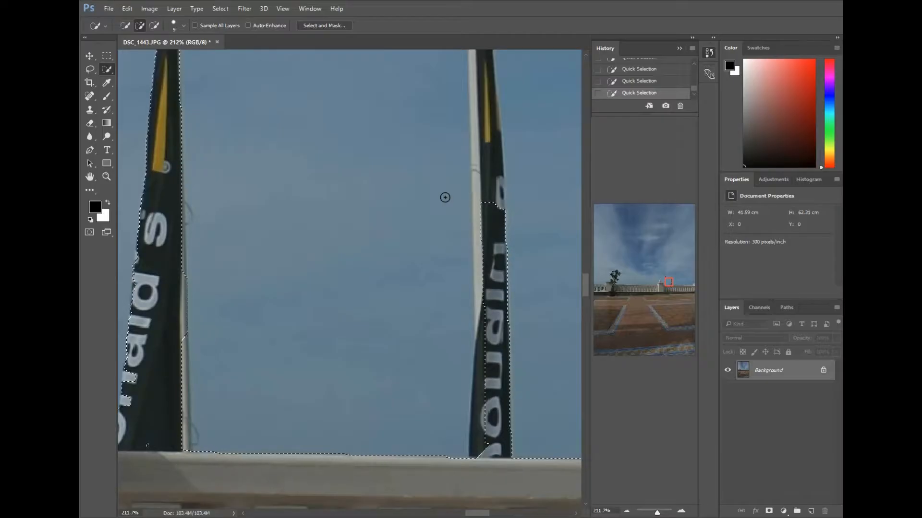
key("alt")
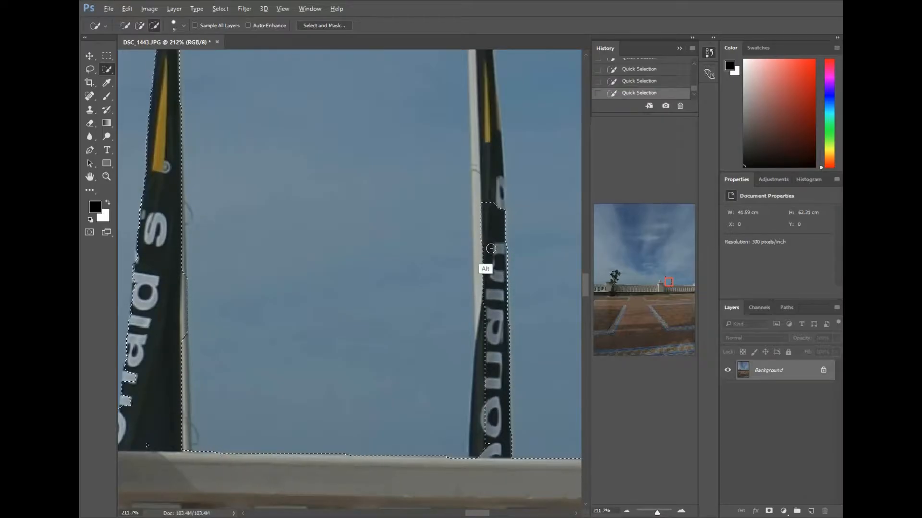
left_click_drag(491, 248, 488, 143)
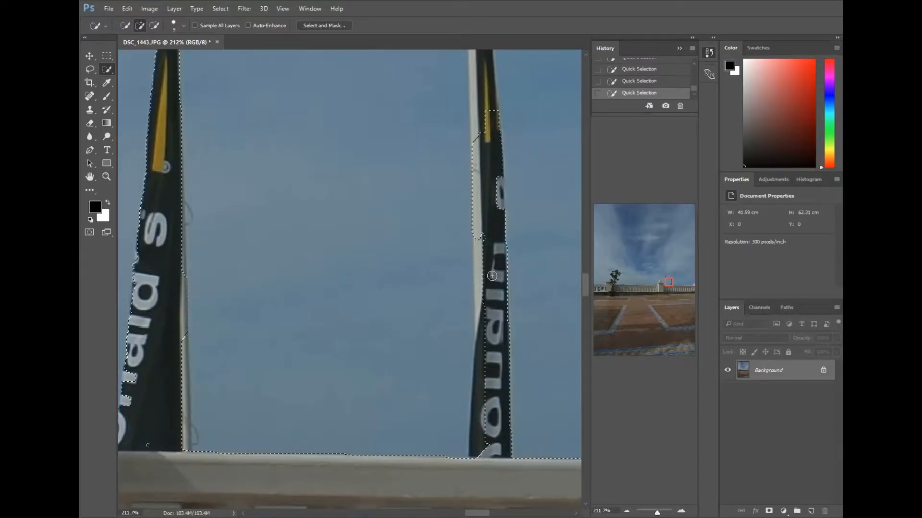
Subtract the white pole and the remaining edge strip of the second flag's lower part from the sky selection.
key("alt")
mouse_move(486, 247)
left_mouse_down()
mouse_move(481, 305)
mouse_move(491, 270)
left_mouse_up()
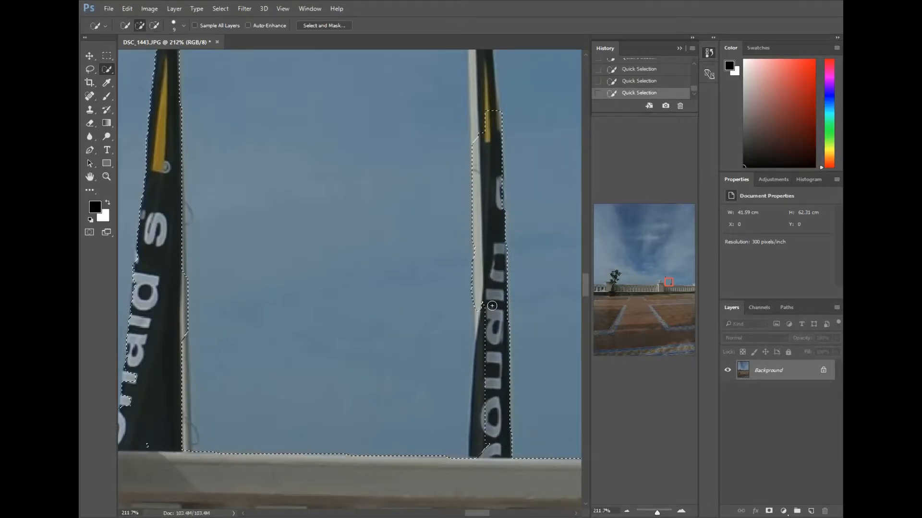
key("alt")
left_click_drag(491, 305, 477, 373)
Subtract the upper part of the second flag, its white pole and the ball on top from the sky selection.
left_click_drag(671, 290, 675, 285)
key("alt")
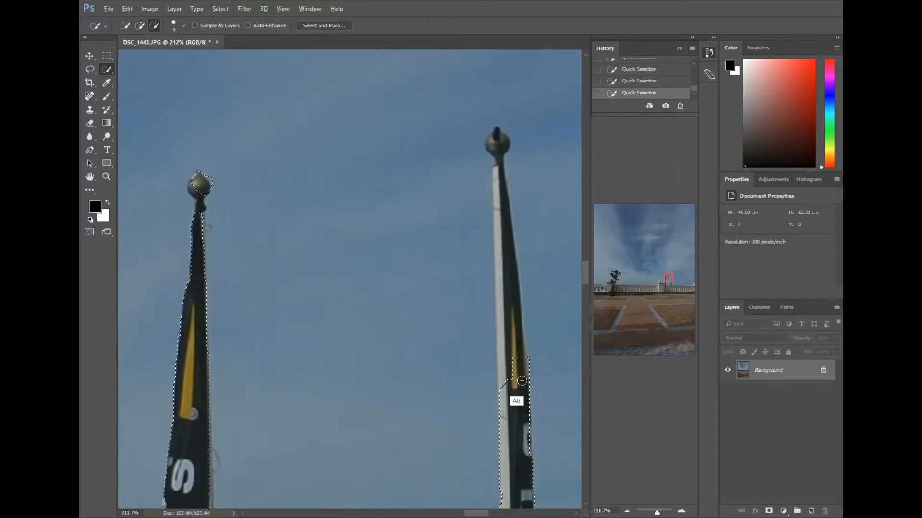
left_click_drag(517, 389, 510, 140)
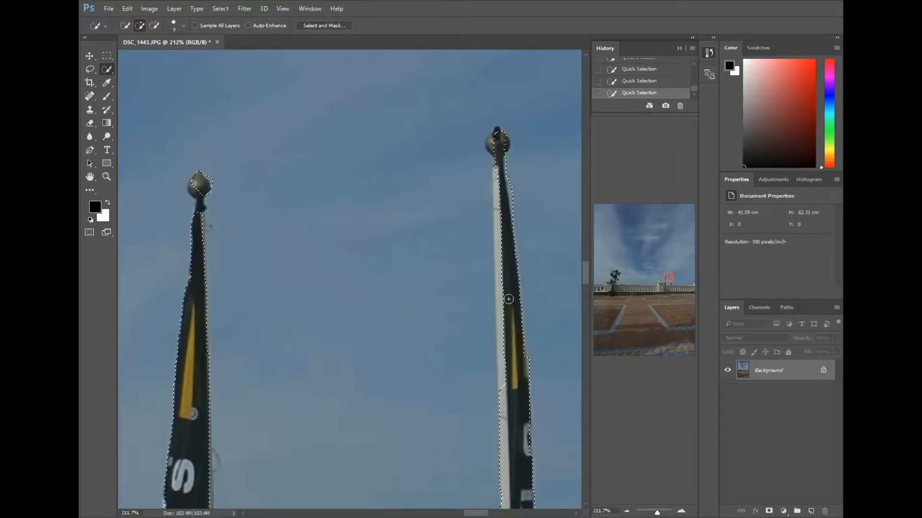
key("alt")
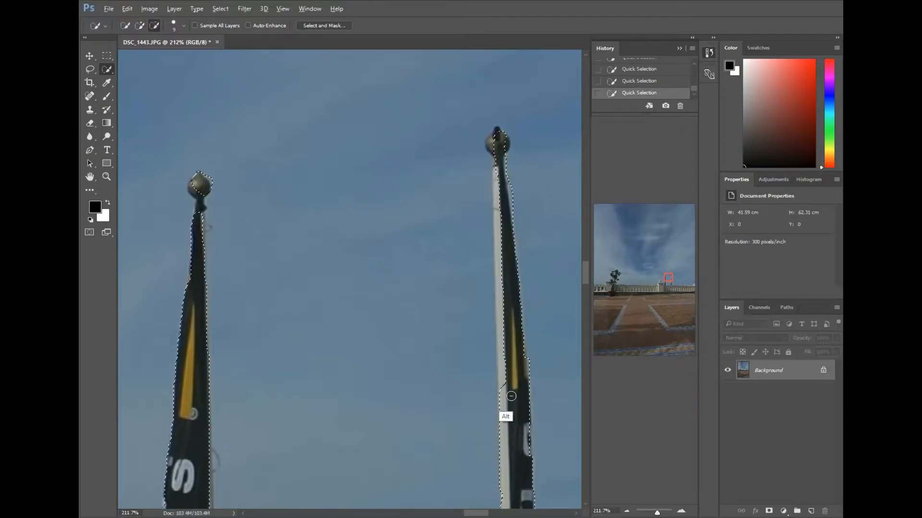
left_click_drag(508, 372, 520, 350)
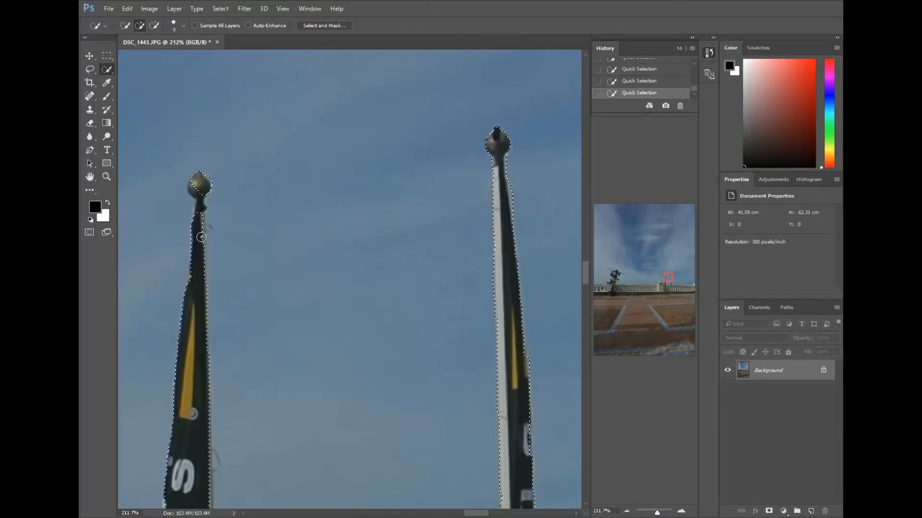
key("alt")
Add the missed sky between the pillar and the first flag down to the railing, keeping the flag's lettering excluded.
left_click_drag(675, 286, 672, 294)
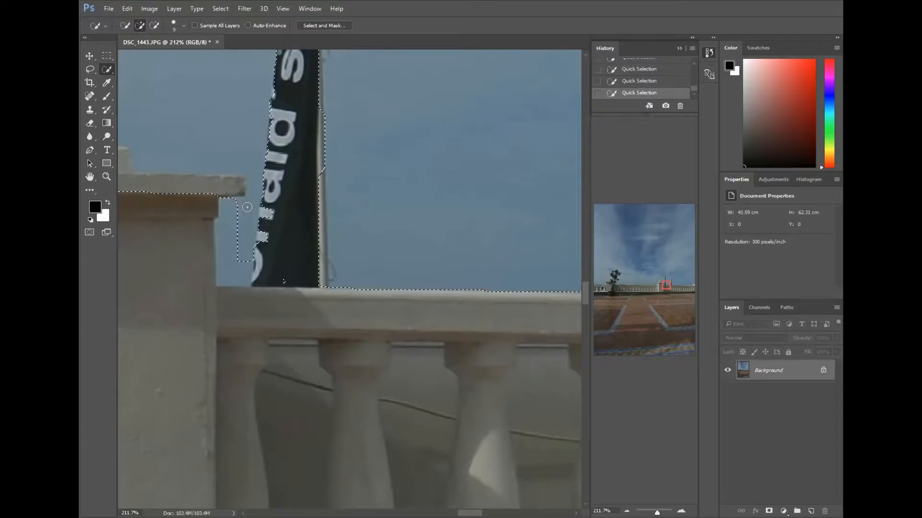
mouse_move(243, 199)
left_mouse_down()
mouse_move(224, 260)
mouse_move(266, 224)
mouse_move(290, 230)
mouse_move(245, 221)
mouse_move(223, 263)
left_mouse_up()
key("alt")
mouse_move(284, 232)
left_mouse_down()
mouse_move(259, 261)
mouse_move(281, 243)
left_mouse_up()
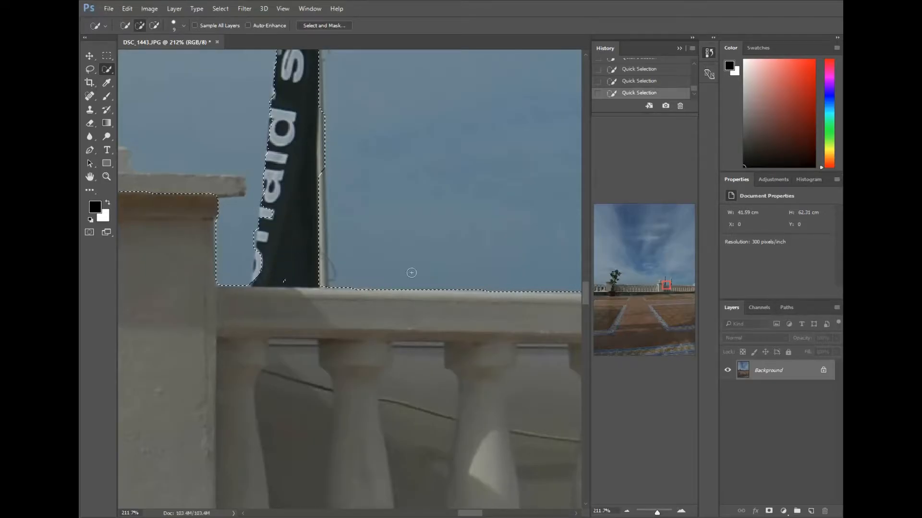
Add the sliver of sky missed along the railing and subtract the end pillar with its ledge at the photo's right edge.
left_click_drag(670, 295, 678, 298)
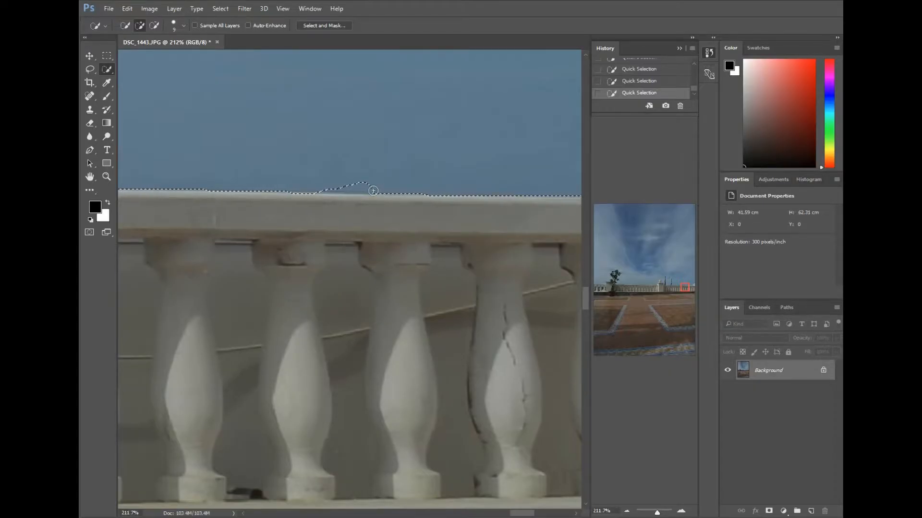
left_click_drag(373, 191, 360, 190)
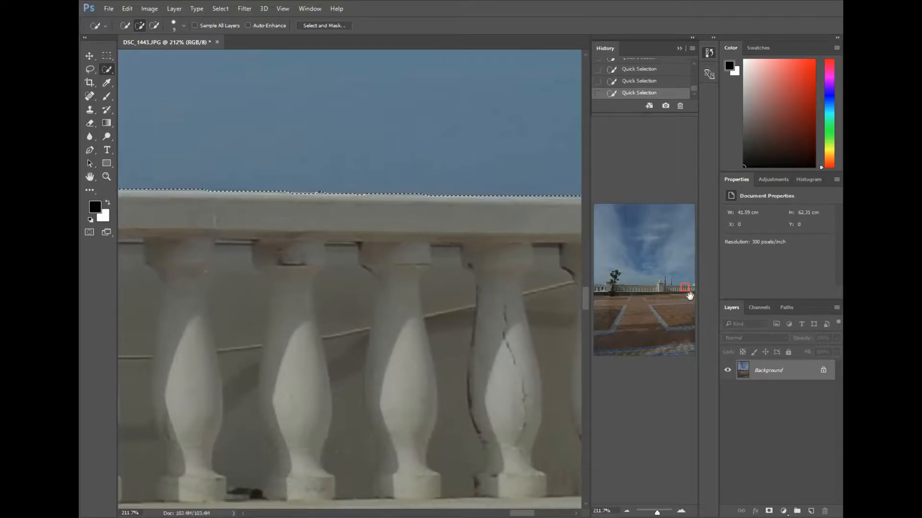
left_click_drag(689, 296, 699, 297)
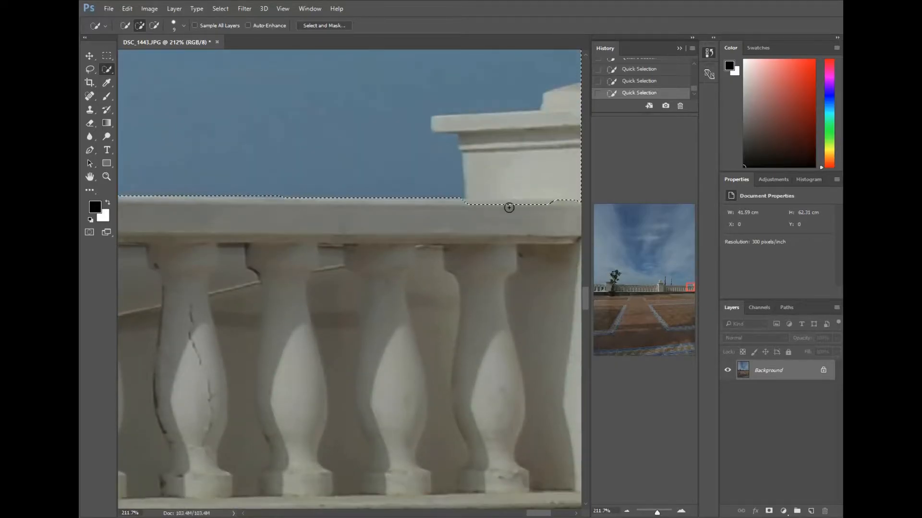
key("alt")
mouse_move(506, 214)
left_mouse_down()
mouse_move(512, 167)
mouse_move(501, 146)
mouse_move(440, 127)
mouse_move(543, 123)
mouse_move(573, 109)
mouse_move(552, 105)
left_mouse_up()
left_click_drag(454, 130, 438, 131)
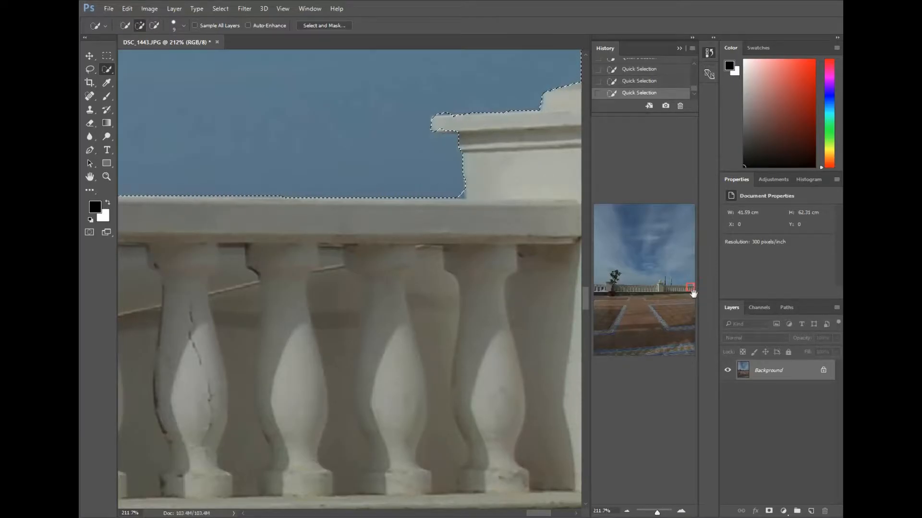
Subtract the strip of railing at the photo's left edge so the sky selection follows the railing's top edge.
left_click_drag(692, 290, 556, 292)
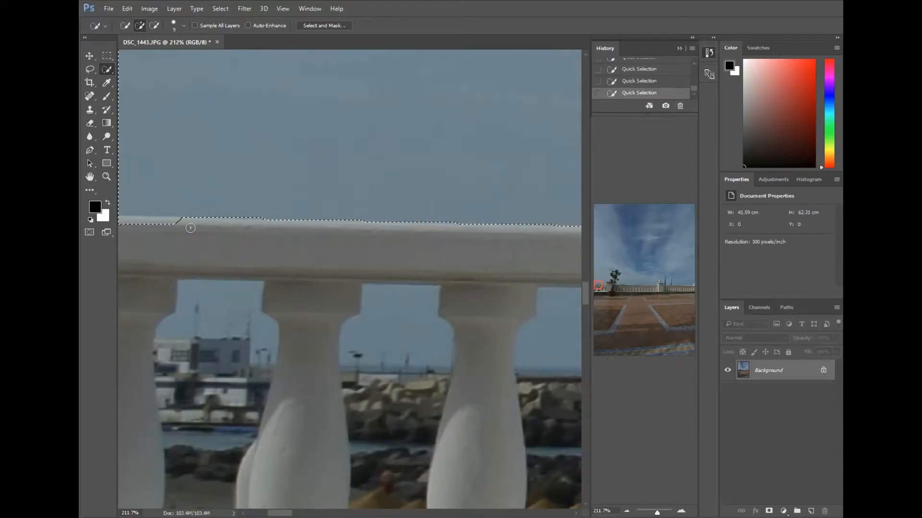
left_click(170, 226, "alt")
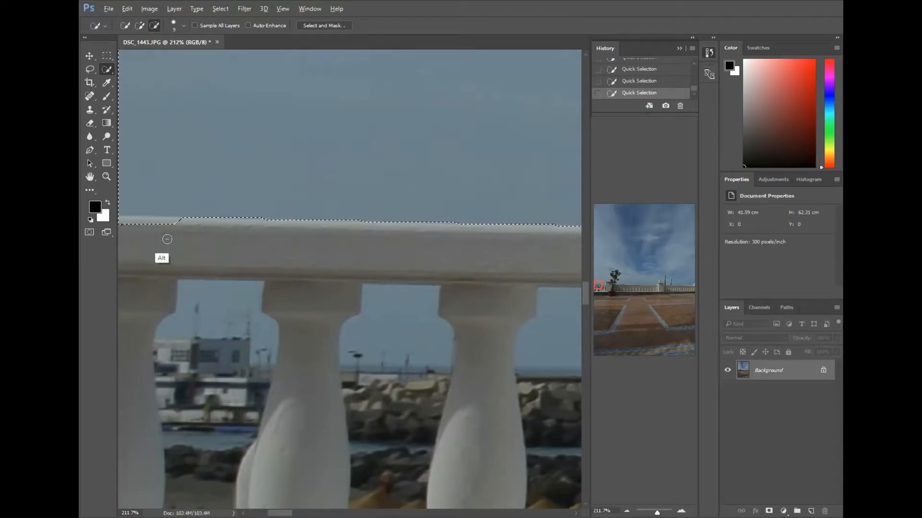
left_click(181, 226, "alt")
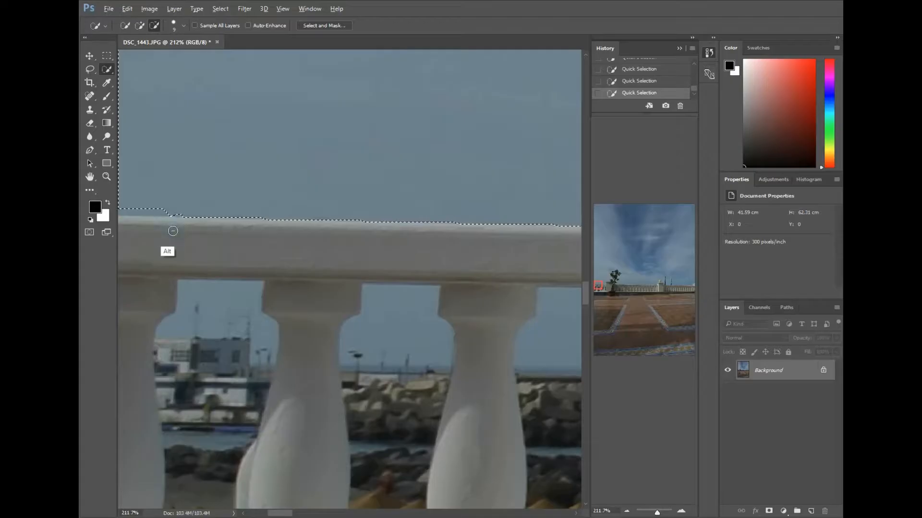
left_click(176, 229, "alt")
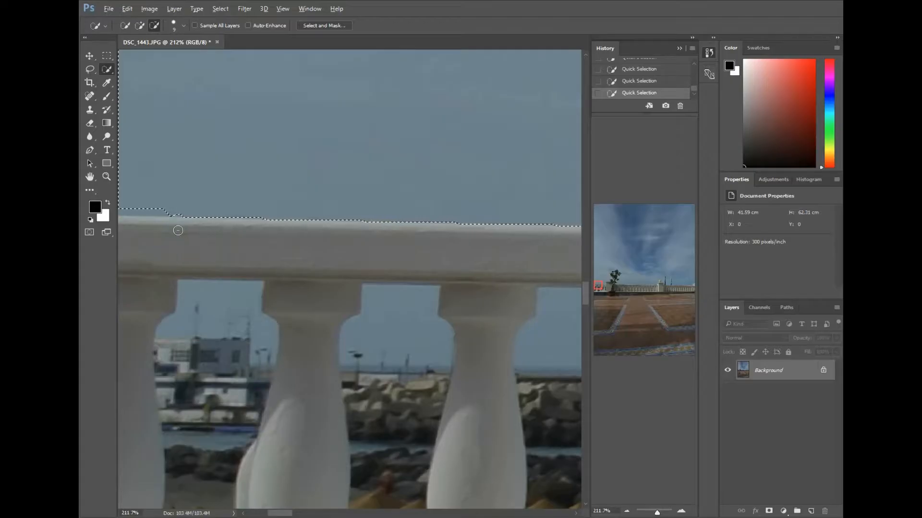
left_click(130, 228, "alt")
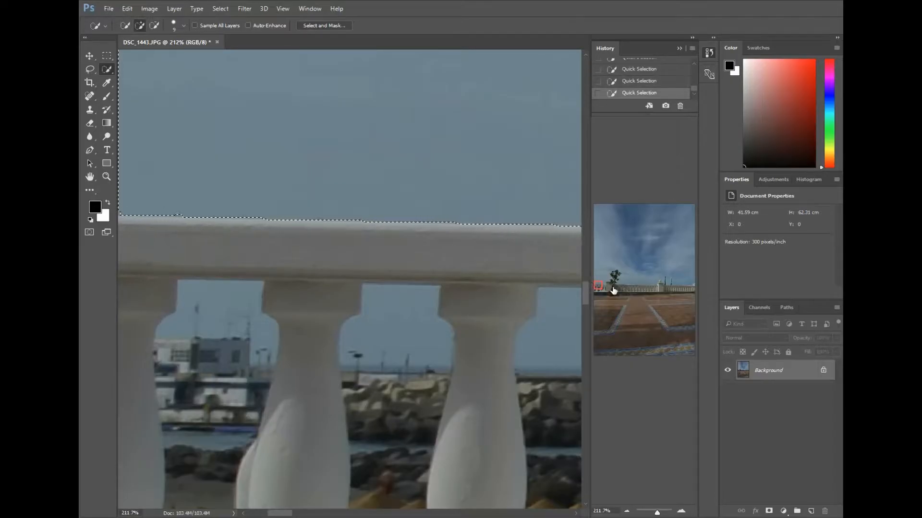
Subtract the broken corner and the top ledge of the pillar left of the tree from the sky selection.
mouse_move(606, 288)
left_mouse_down()
mouse_move(613, 295)
mouse_move(605, 287)
left_mouse_up()
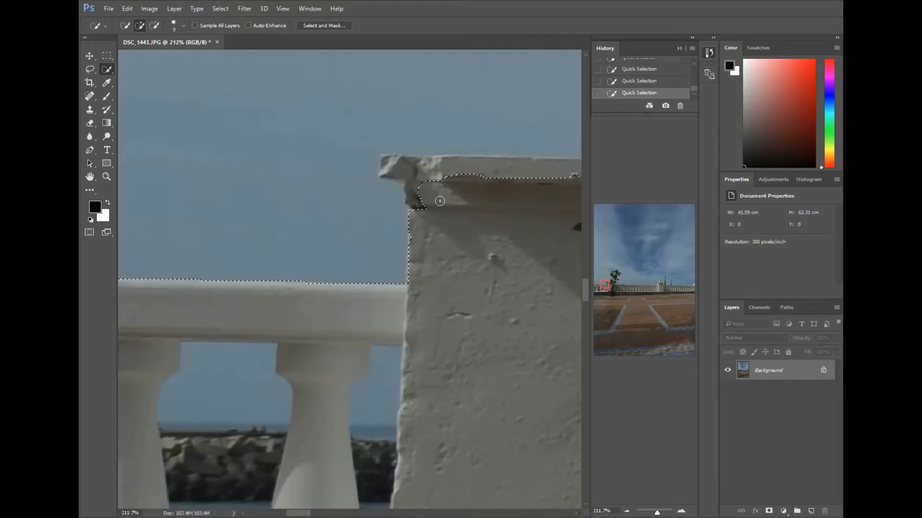
key("alt")
mouse_move(433, 217)
left_mouse_down()
mouse_move(423, 179)
mouse_move(398, 174)
left_mouse_up()
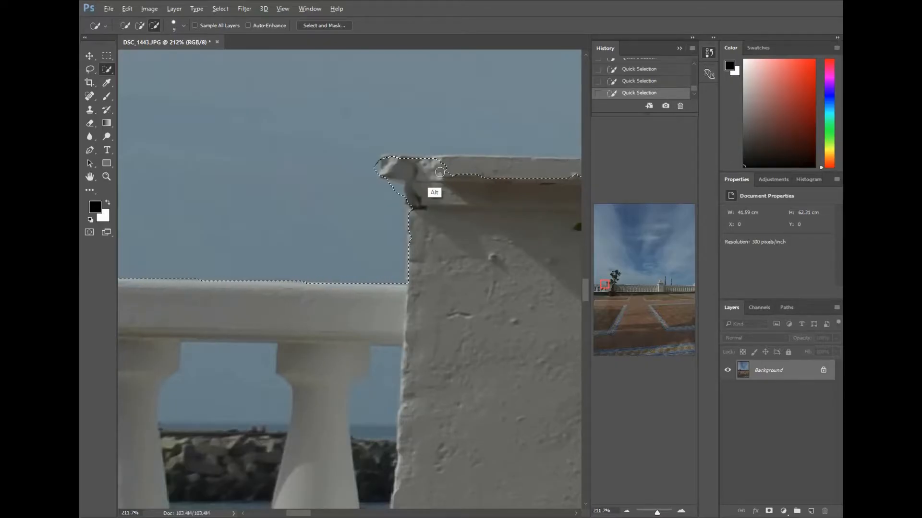
left_click_drag(501, 166, 439, 168)
mouse_move(492, 178)
left_mouse_down()
mouse_move(549, 185)
mouse_move(493, 181)
mouse_move(573, 176)
mouse_move(469, 142)
left_mouse_up()
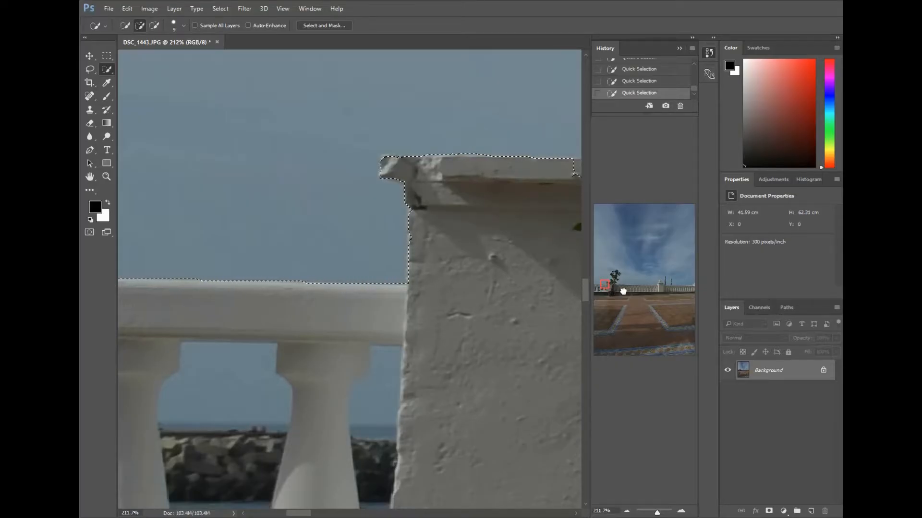
Subtract the rest of the pillar's top ledge, where it meets the tree's leaves, from the sky selection.
left_click_drag(623, 291, 620, 290)
key("alt")
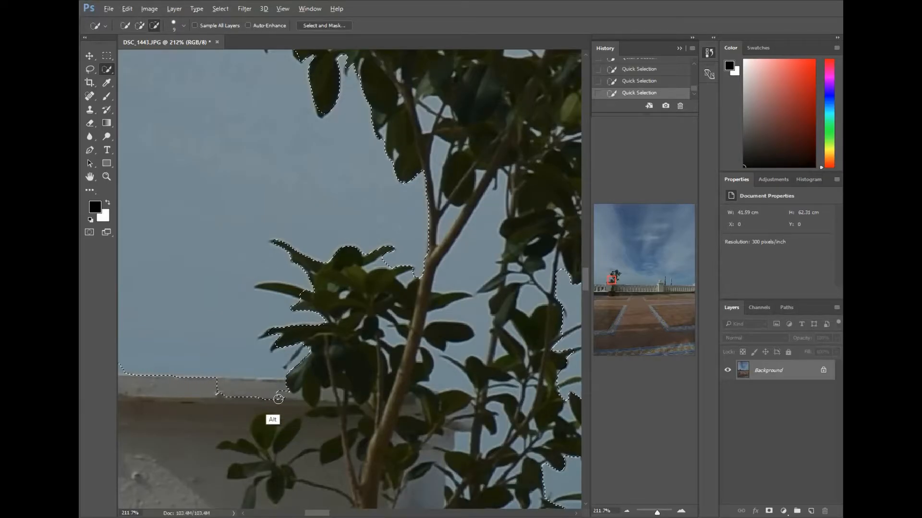
mouse_move(282, 400)
left_mouse_down()
mouse_move(232, 411)
mouse_move(255, 414)
mouse_move(283, 390)
left_mouse_up()
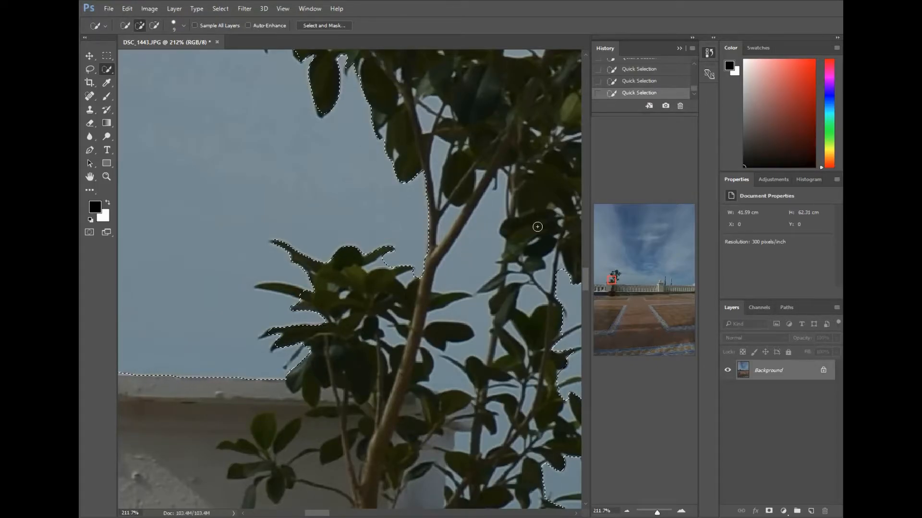
Open the sky selection in Select and Mask and set its Smooth refinement to 21.
left_click(322, 27)
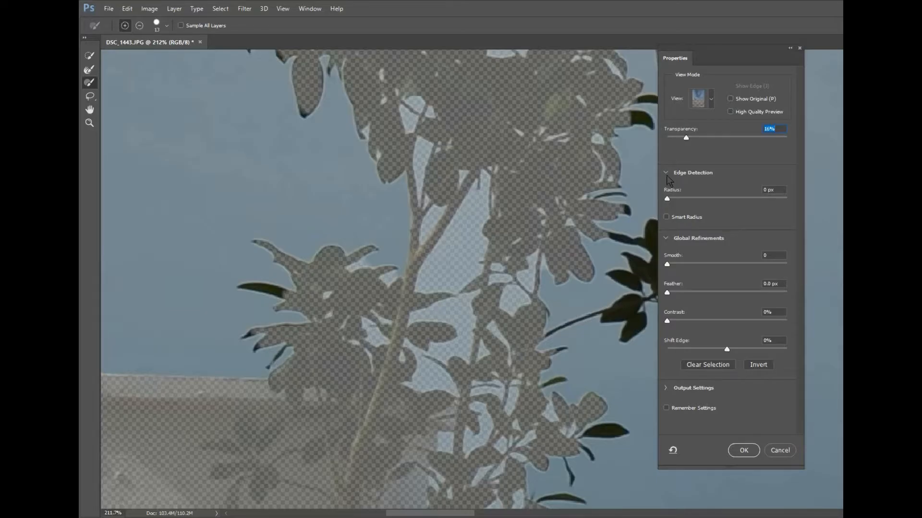
left_click(666, 172)
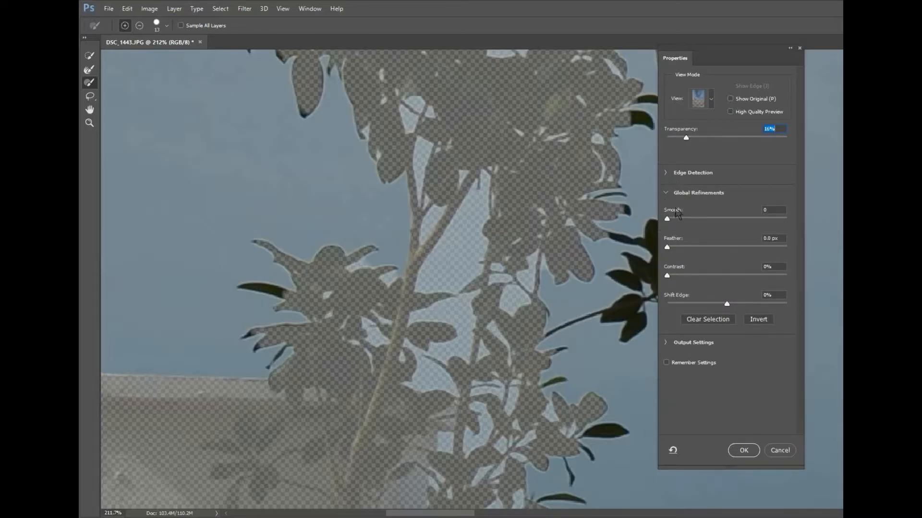
left_click(666, 172)
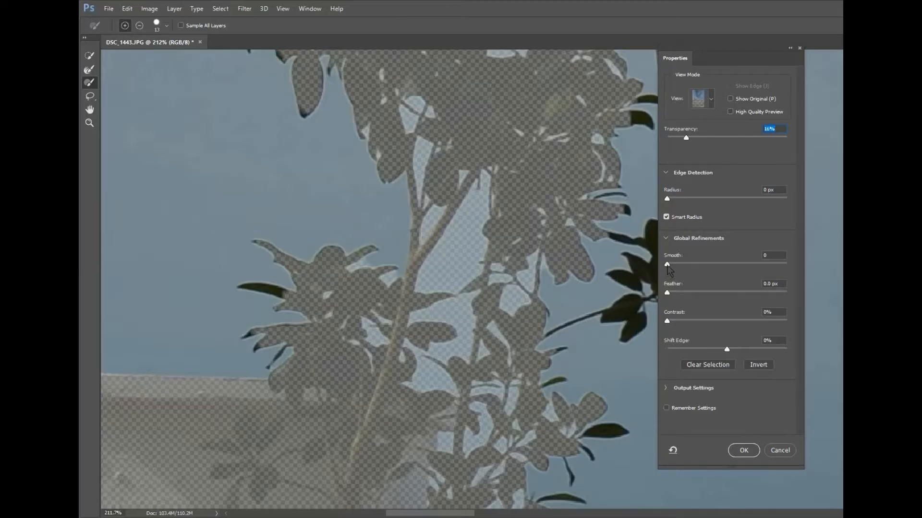
left_click_drag(667, 265, 674, 265)
Paint over the sky gaps between the tree's lower branches and leaves with the Refine Edge Brush to include them.
left_click_drag(439, 270, 465, 229)
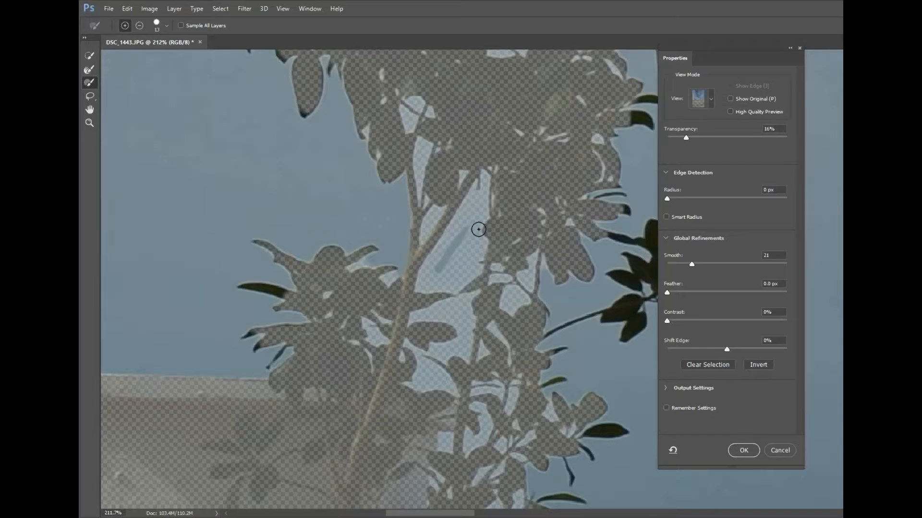
mouse_move(486, 240)
left_mouse_down()
mouse_move(469, 274)
mouse_move(480, 281)
left_mouse_up()
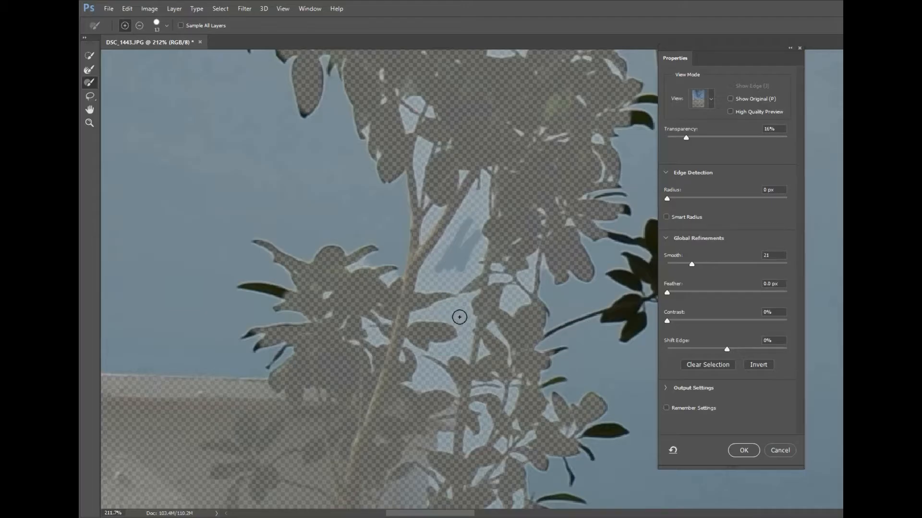
mouse_move(466, 341)
left_mouse_down()
mouse_move(430, 362)
mouse_move(437, 384)
mouse_move(476, 281)
left_mouse_up()
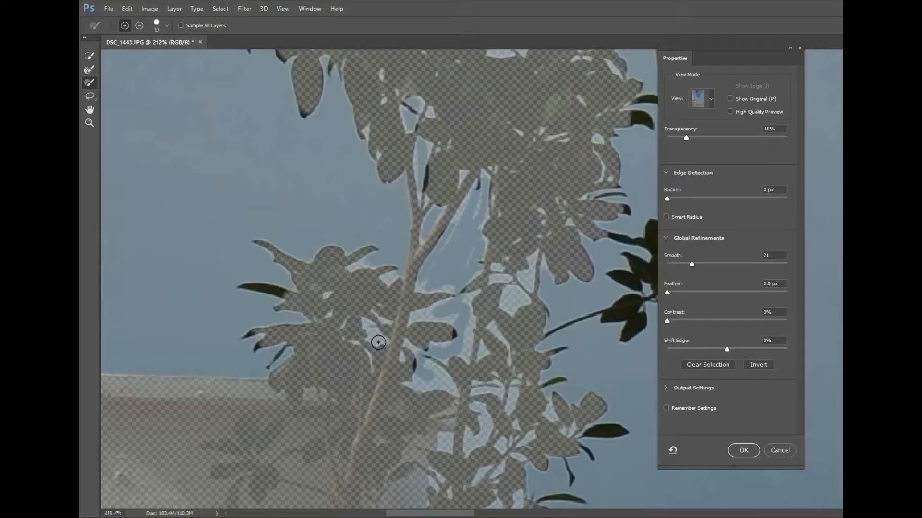
left_click(396, 281)
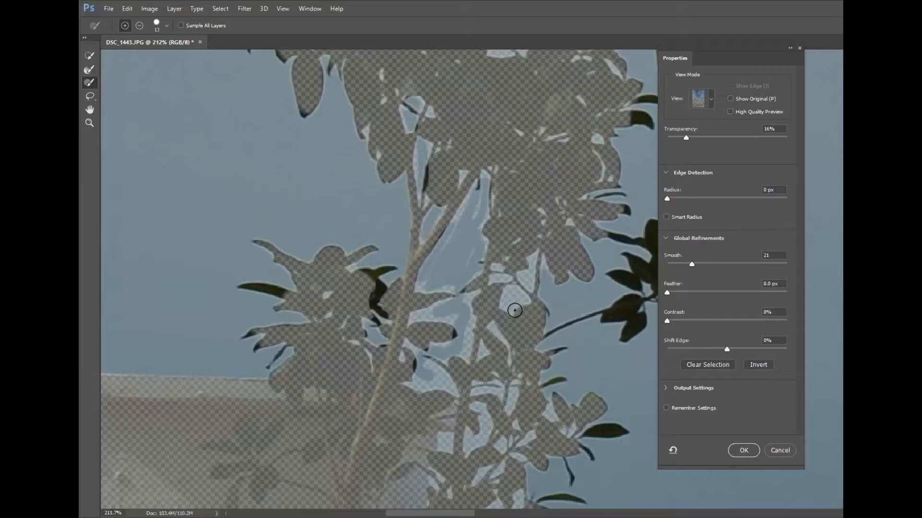
left_click_drag(514, 308, 483, 332)
left_click_drag(522, 281, 526, 283)
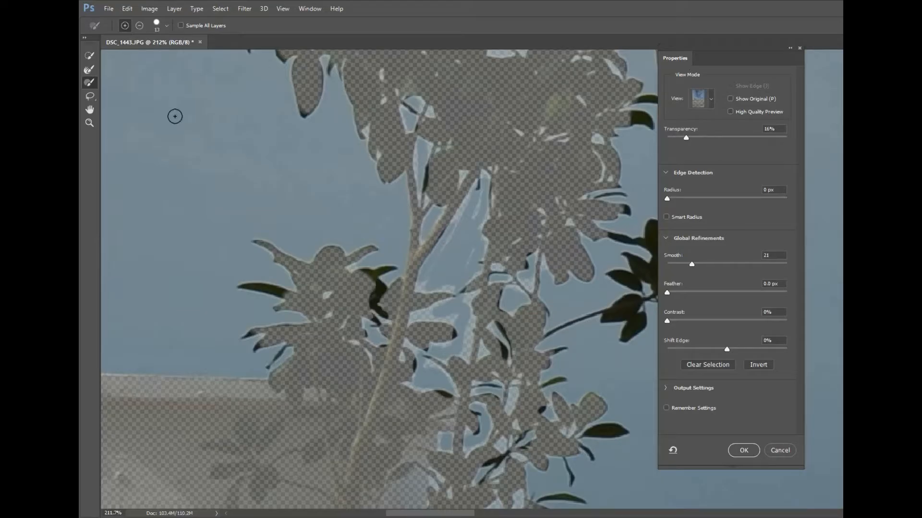
left_click(89, 110)
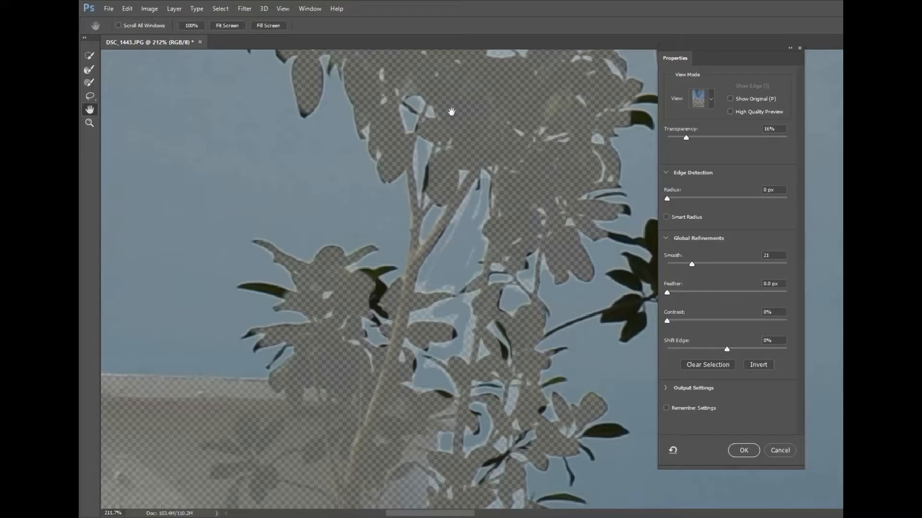
Paint over the sky gaps between leaves in the tree's crown and its outer upper branches with the Refine Edge Brush.
left_click_drag(451, 112, 343, 341)
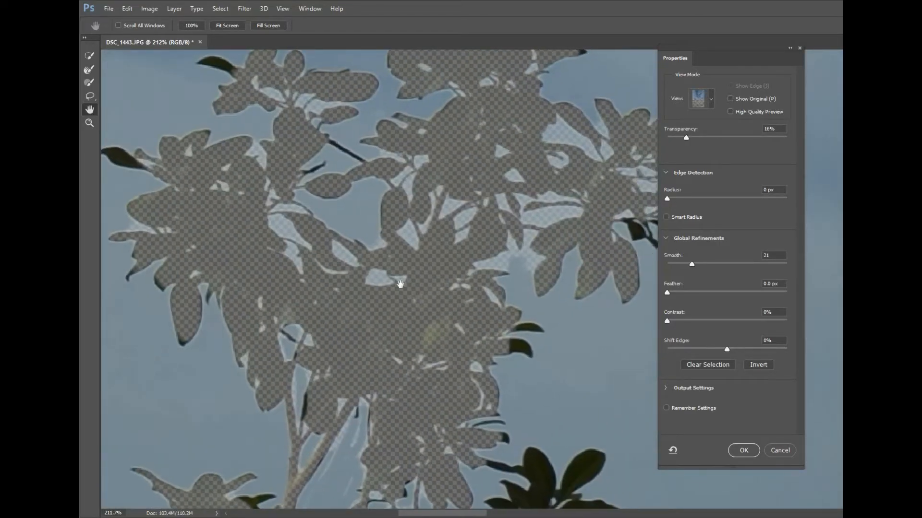
left_click(92, 87)
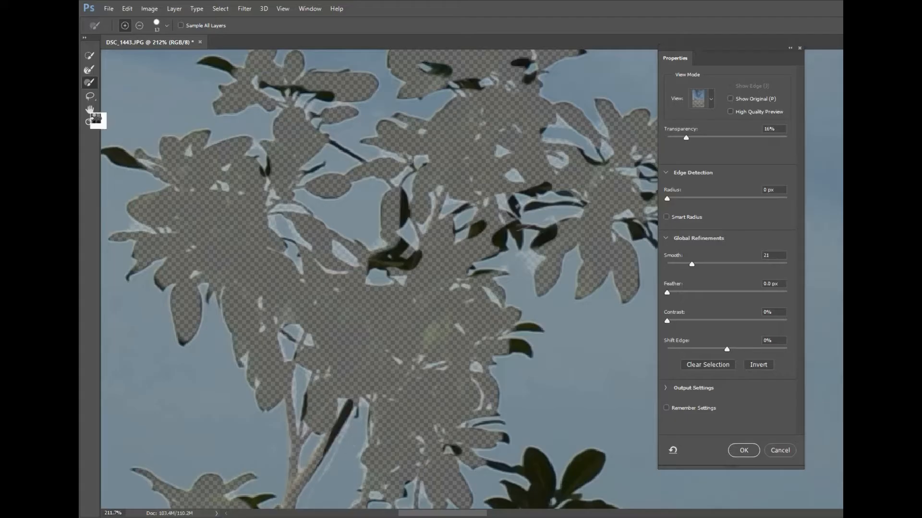
left_click(92, 114)
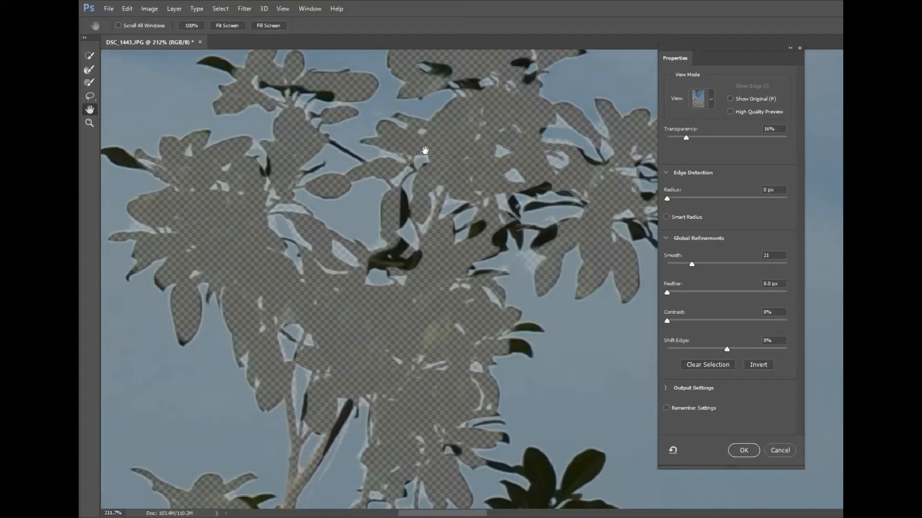
left_click_drag(425, 150, 314, 197)
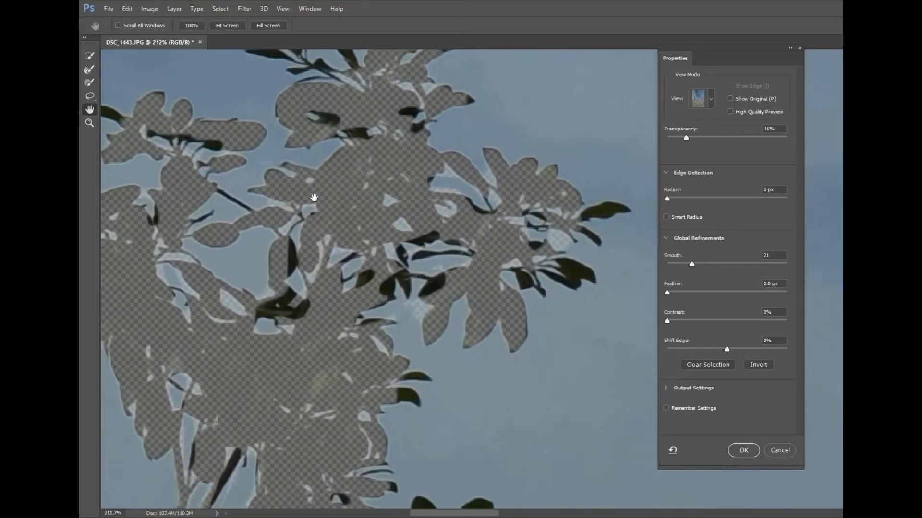
left_click(89, 82)
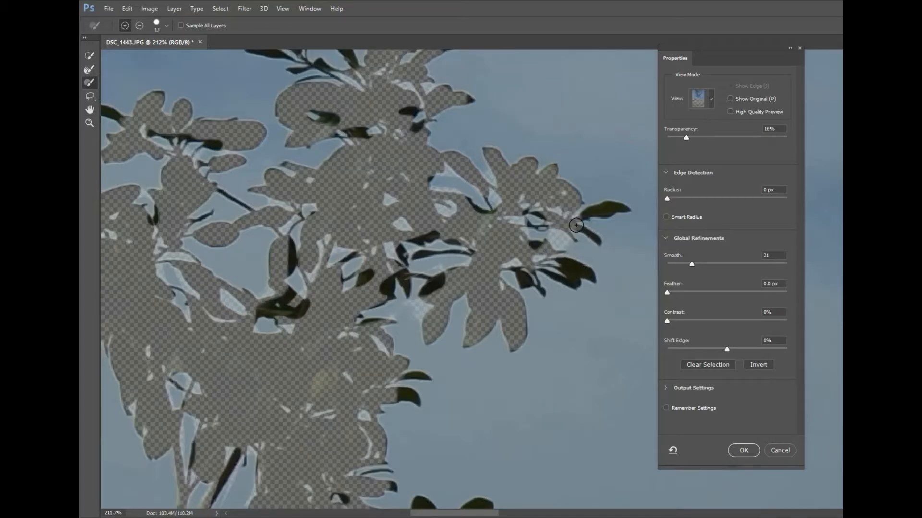
mouse_move(540, 233)
left_mouse_down()
mouse_move(571, 246)
mouse_move(538, 234)
left_mouse_up()
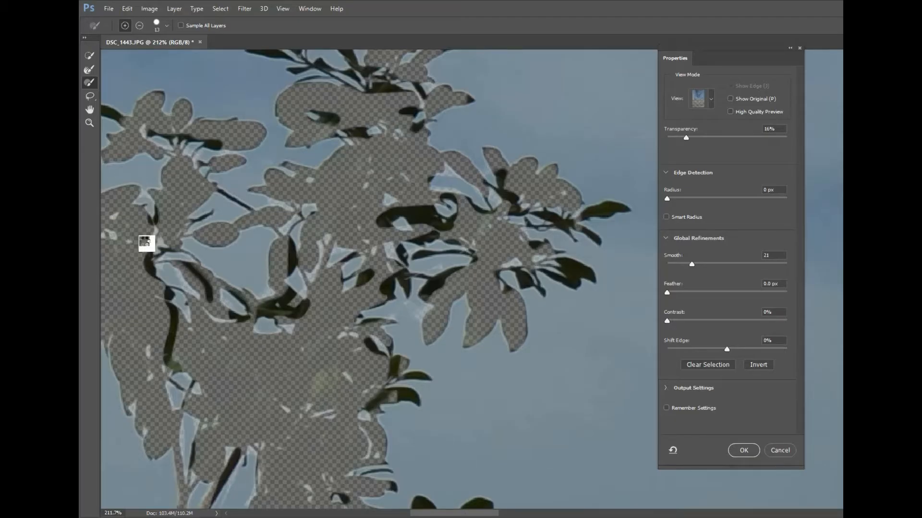
Refine the gaps between the lower branches and leaves down to the balustrade with the Refine Edge Brush, and apply the refined selection.
left_click(91, 113)
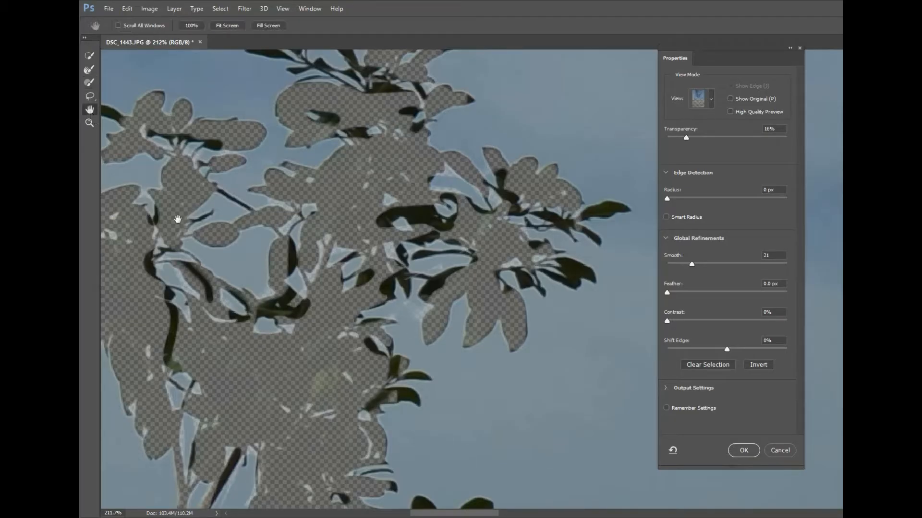
left_click_drag(301, 396, 363, 189)
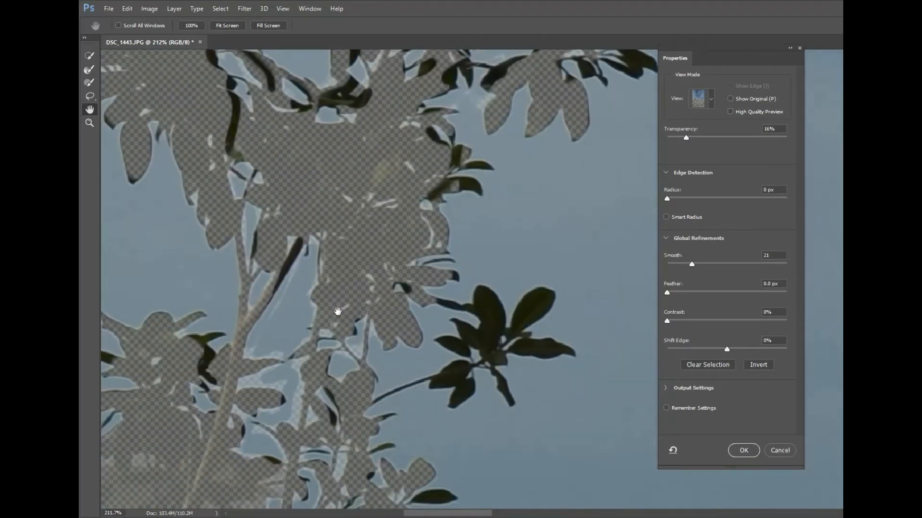
left_click_drag(339, 312, 350, 181)
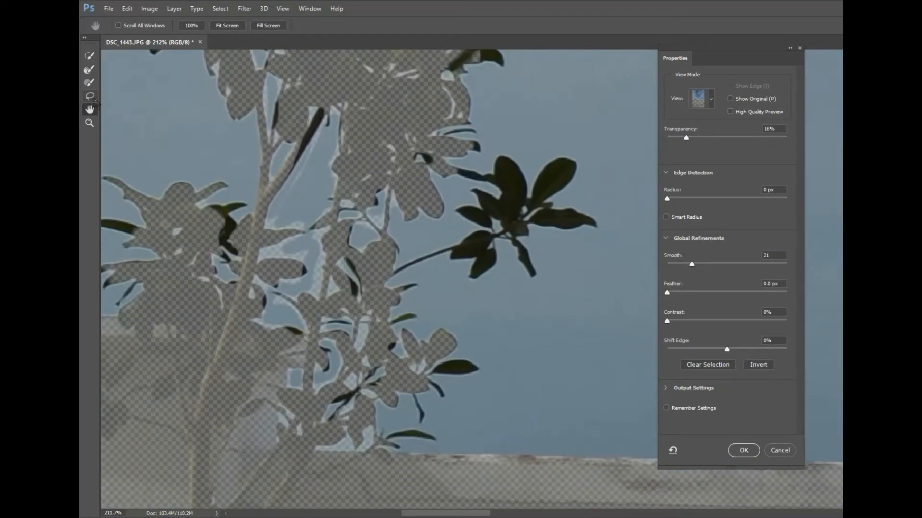
left_click(89, 82)
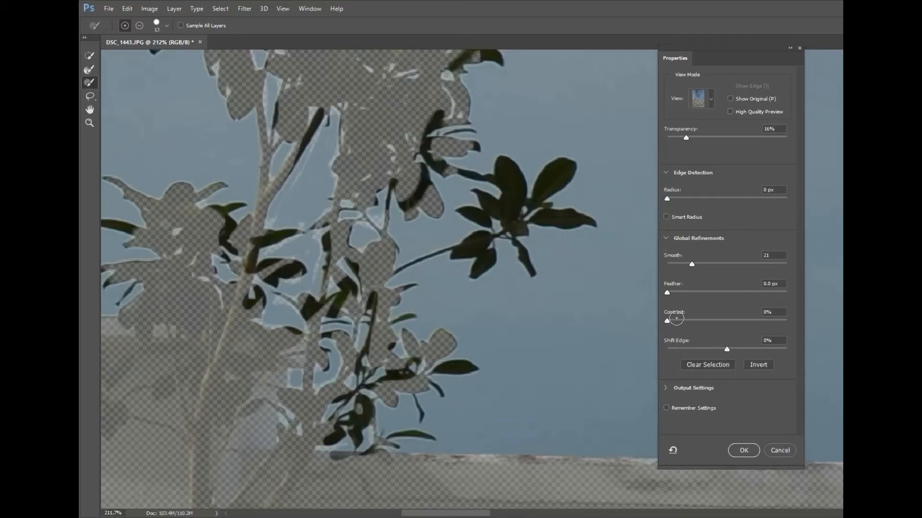
left_click(745, 453)
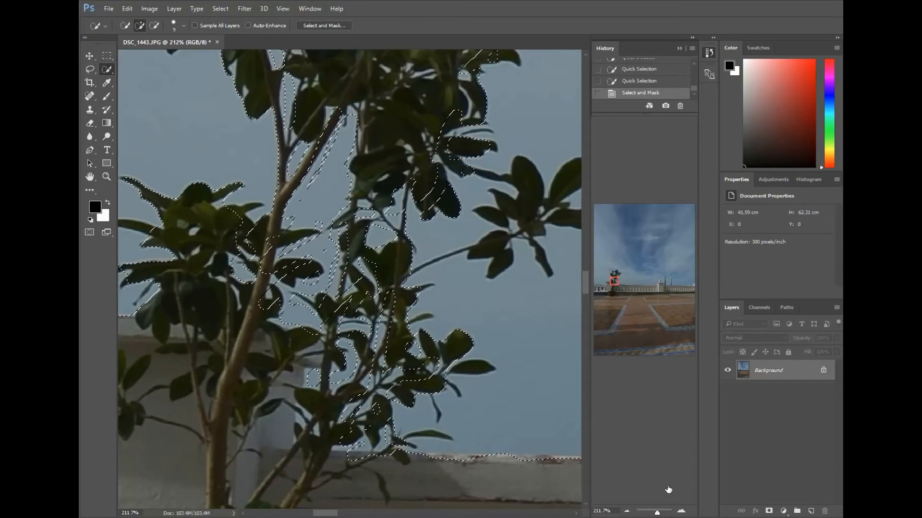
Add a Levels adjustment layer above the Background, masked by the sky selection.
left_click_drag(657, 512, 650, 513)
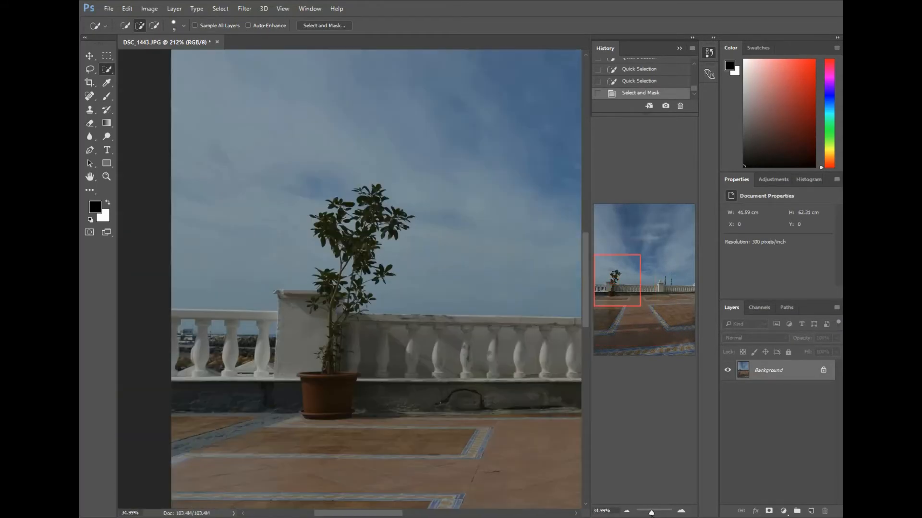
left_click_drag(642, 301, 650, 274)
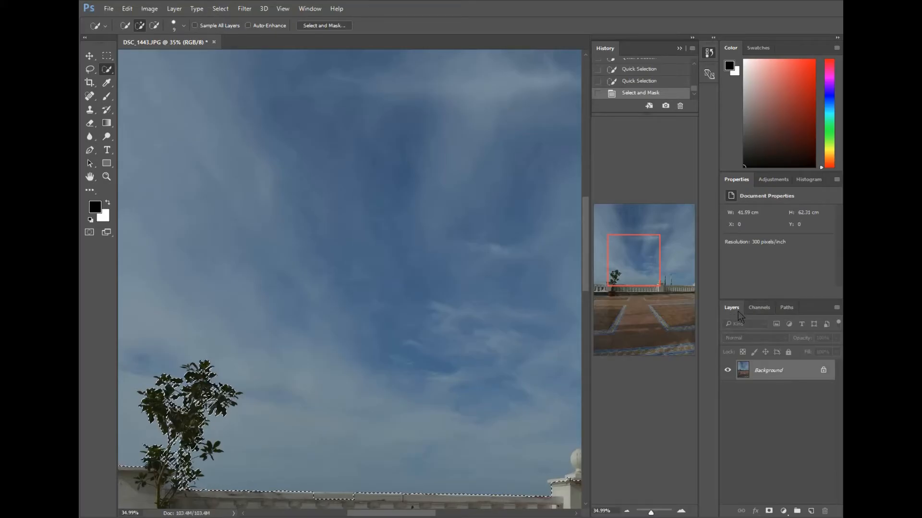
left_click(309, 10)
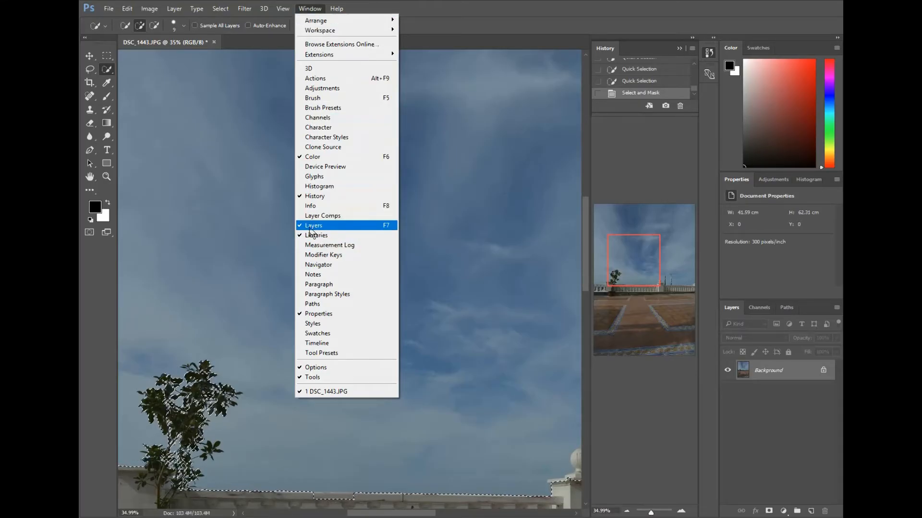
left_click(783, 512)
left_click(783, 512)
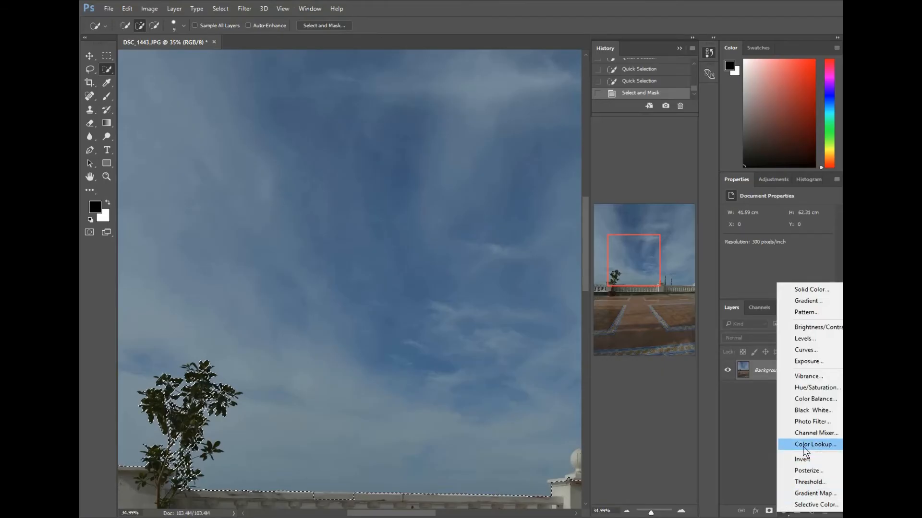
left_click(811, 341)
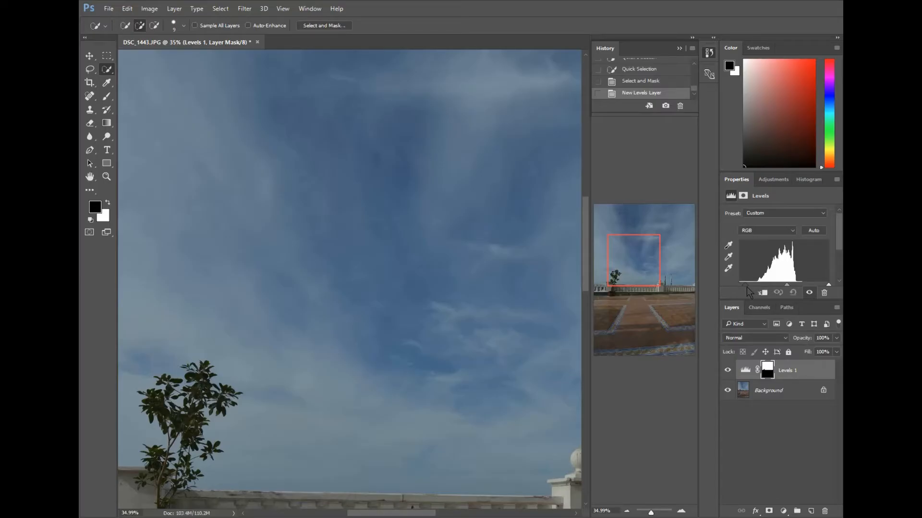
Darken the sky in the Levels adjustment by raising the shadow input level and shifting the midtones moderately toward the highlights.
left_click_drag(746, 287, 753, 288)
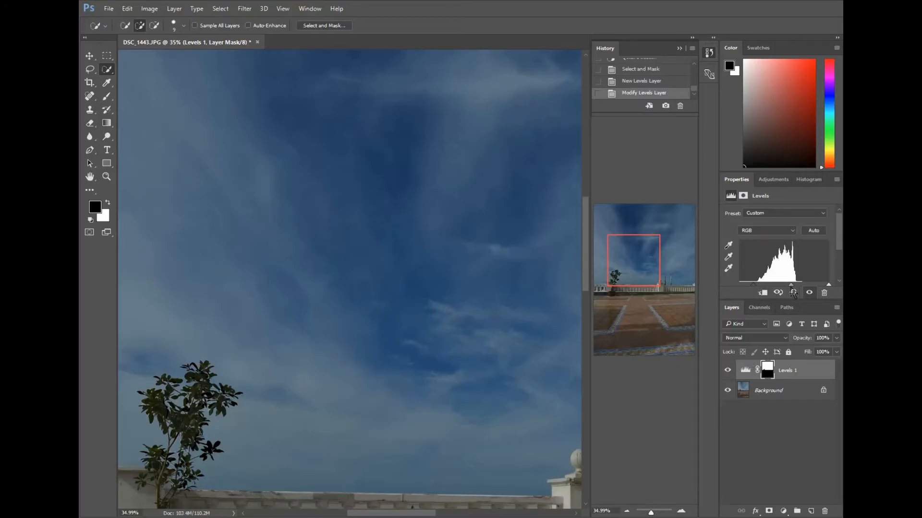
left_click_drag(791, 287, 789, 287)
left_click(789, 286)
left_click(791, 286)
left_click(794, 292)
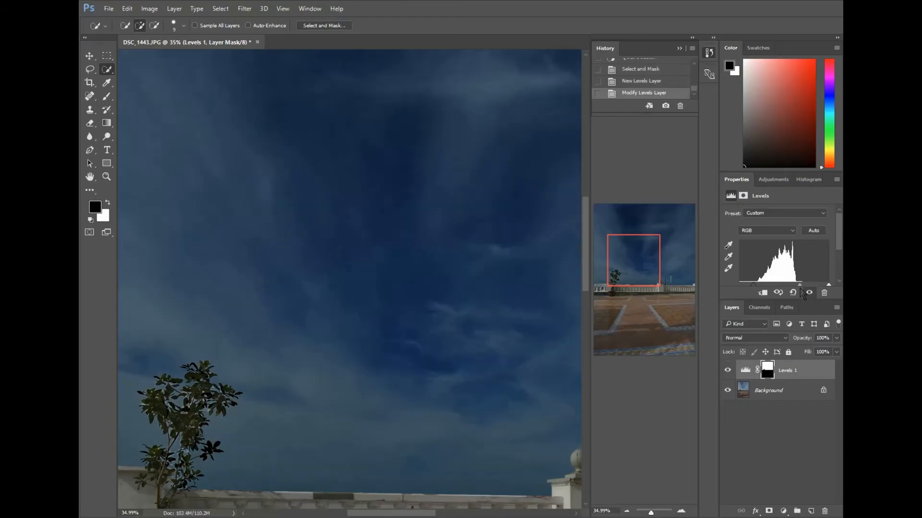
left_click(795, 293)
left_click(795, 293)
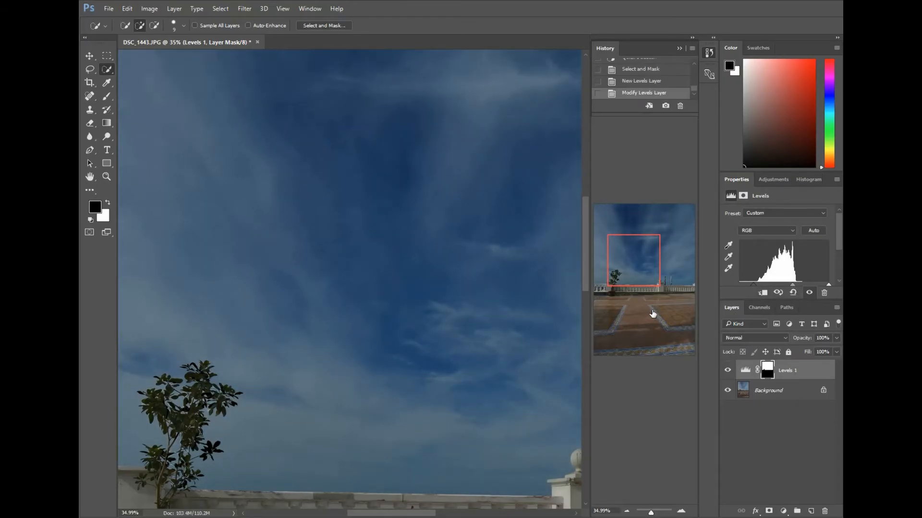
Compare the sky with the Levels adjustment hidden and shown, and examine the mask edges around the tree and pillar.
left_click(728, 370)
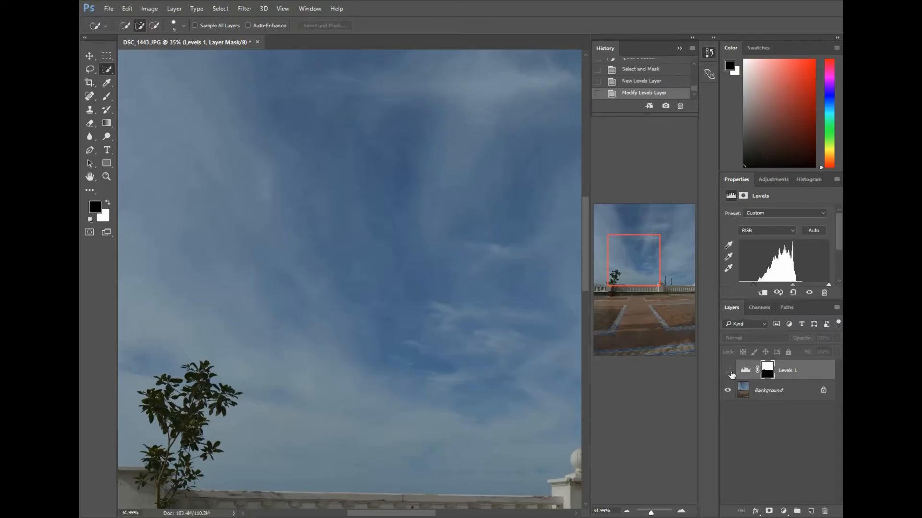
left_click(728, 371)
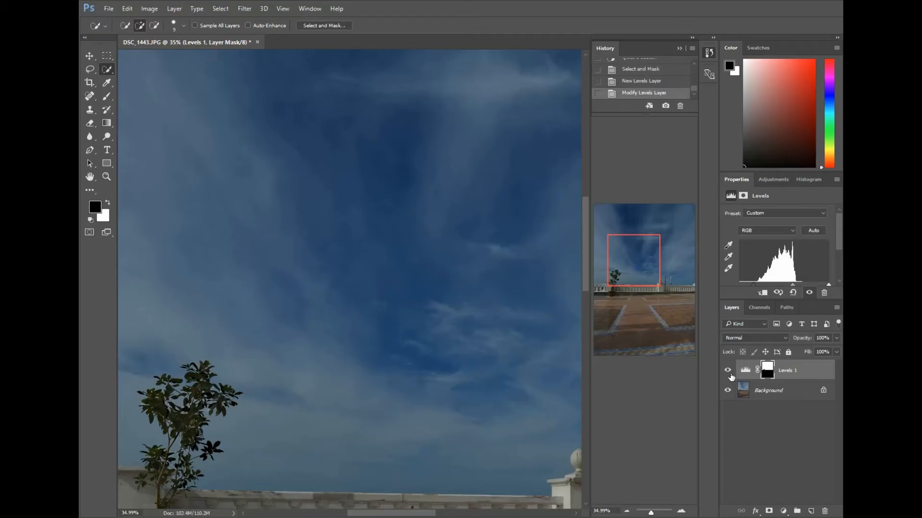
left_click(728, 370)
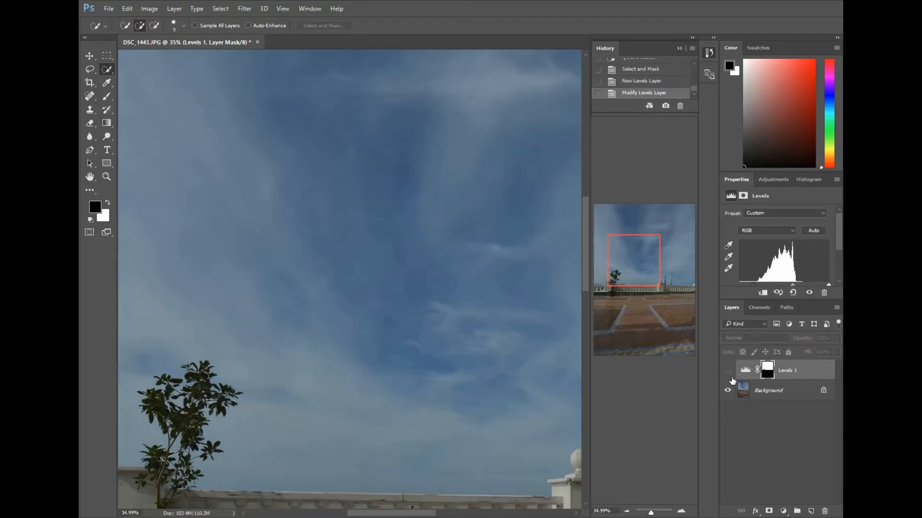
left_click(728, 370)
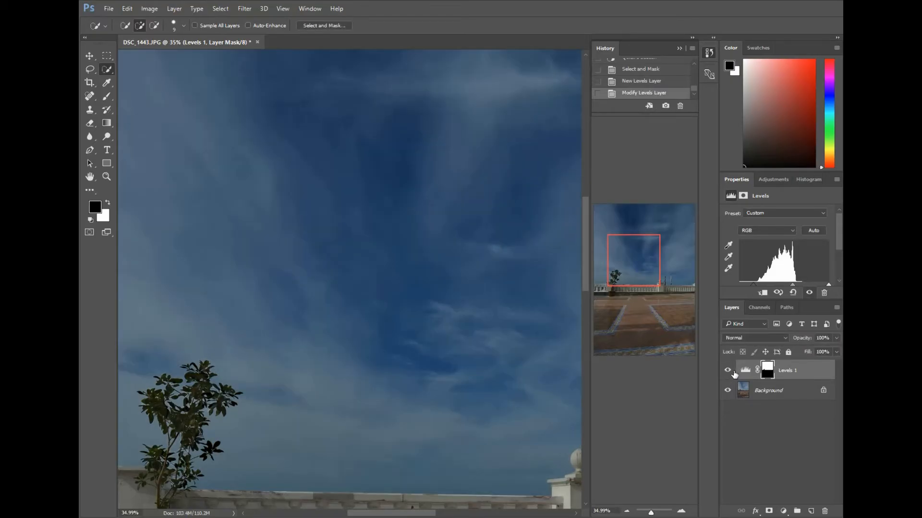
left_click(728, 371)
left_click(728, 371)
left_click_drag(650, 513, 653, 513)
left_click_drag(638, 267, 617, 295)
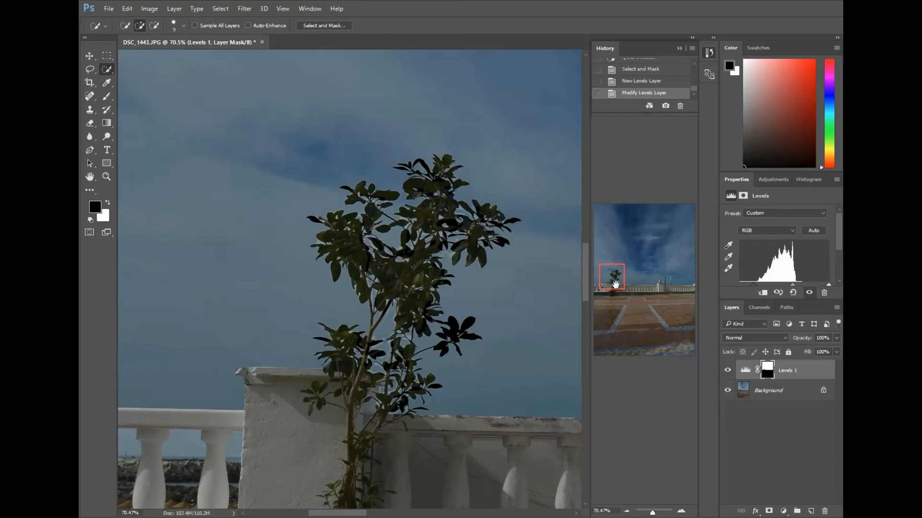
mouse_move(617, 283)
left_mouse_down()
mouse_move(628, 287)
mouse_move(619, 285)
left_mouse_up()
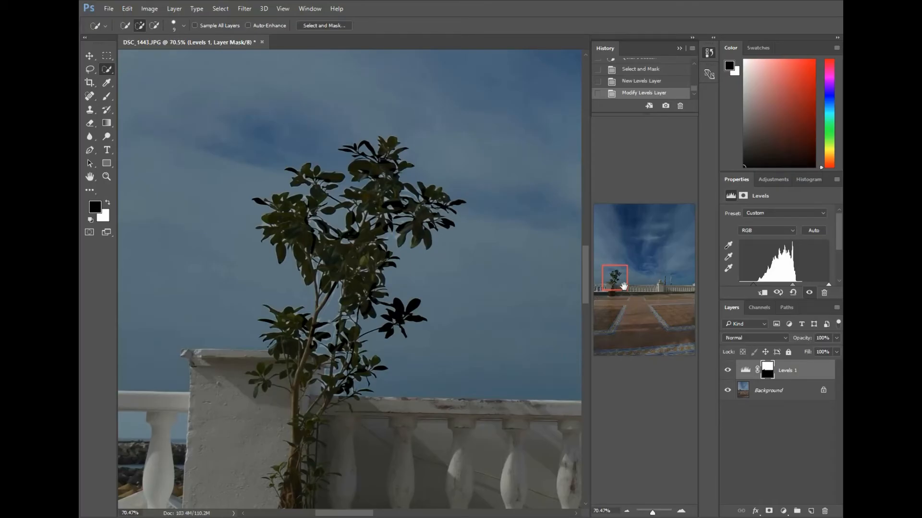
mouse_move(626, 284)
left_mouse_down()
mouse_move(650, 278)
mouse_move(634, 268)
left_mouse_up()
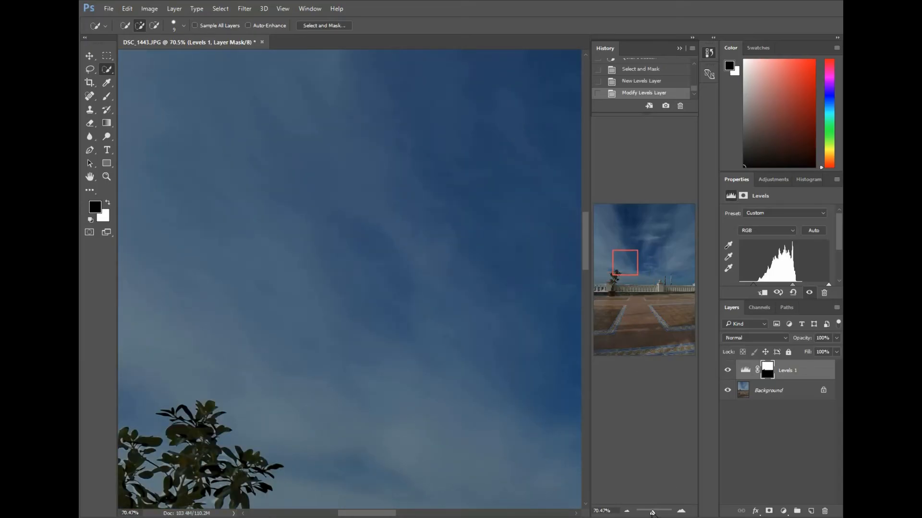
Fine-tune the shadow input level of the sky's Levels adjustment with the whole photo in view.
left_click_drag(651, 514, 649, 512)
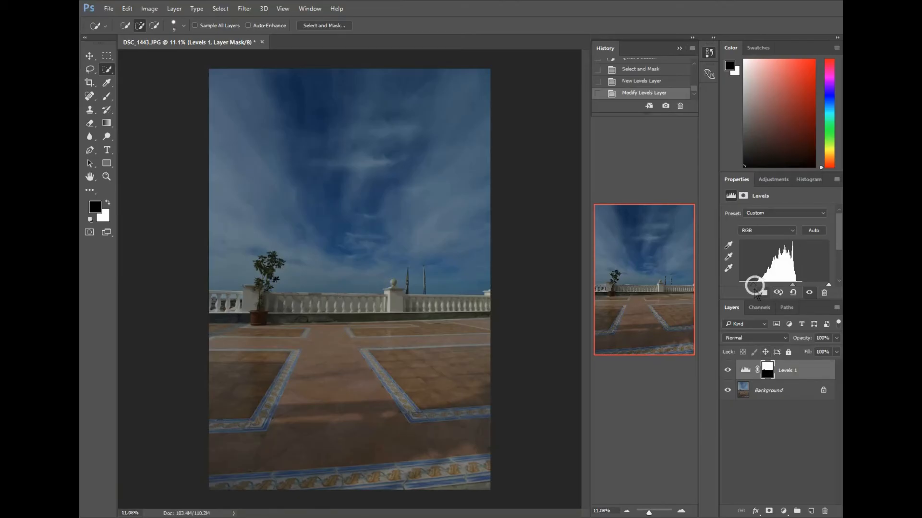
left_click_drag(758, 289, 752, 294)
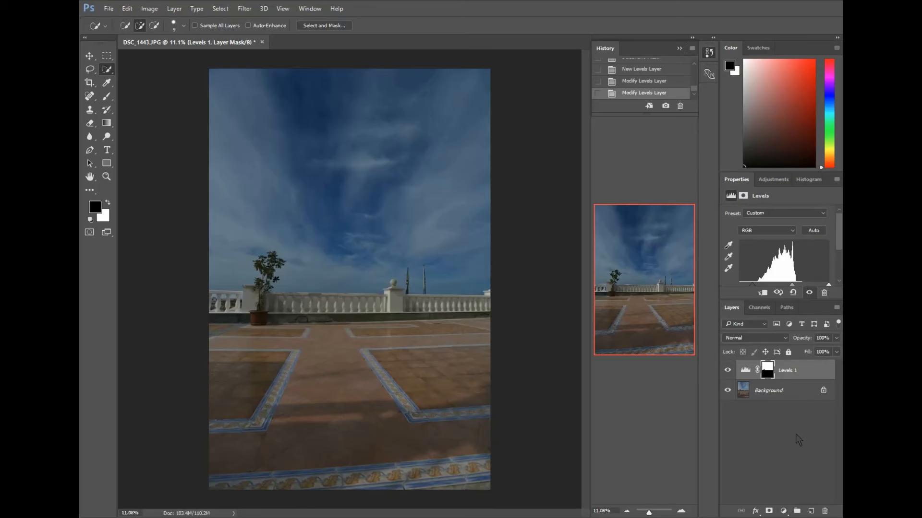
Add a Hue/Saturation adjustment layer for the whole photo and set its Saturation to +46.
left_click(784, 511)
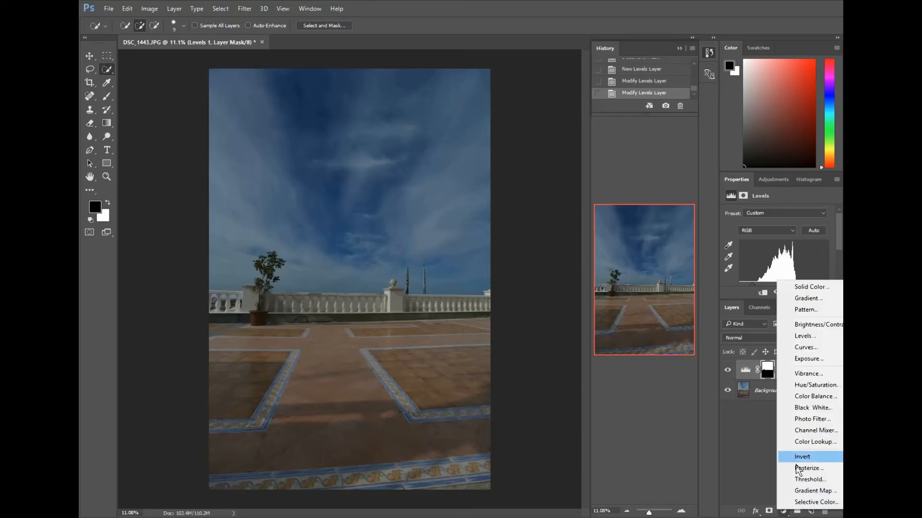
left_click(814, 387)
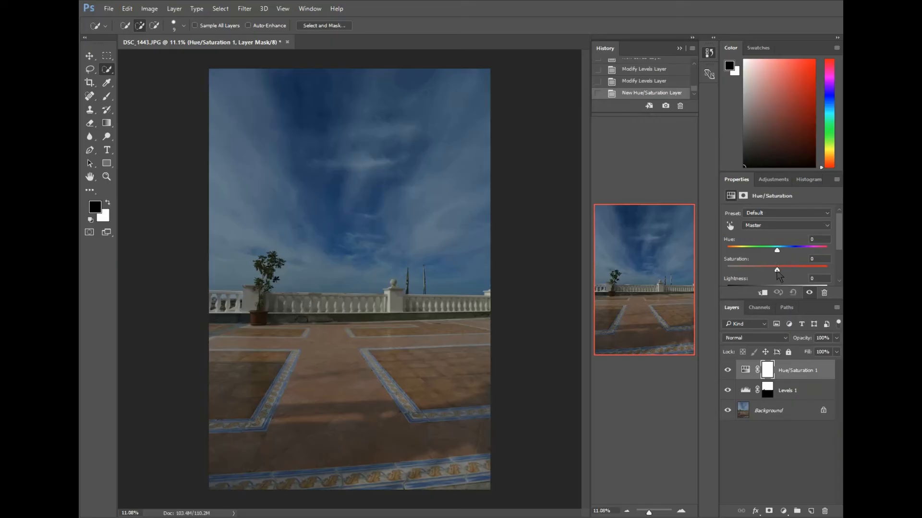
left_click_drag(776, 270, 800, 270)
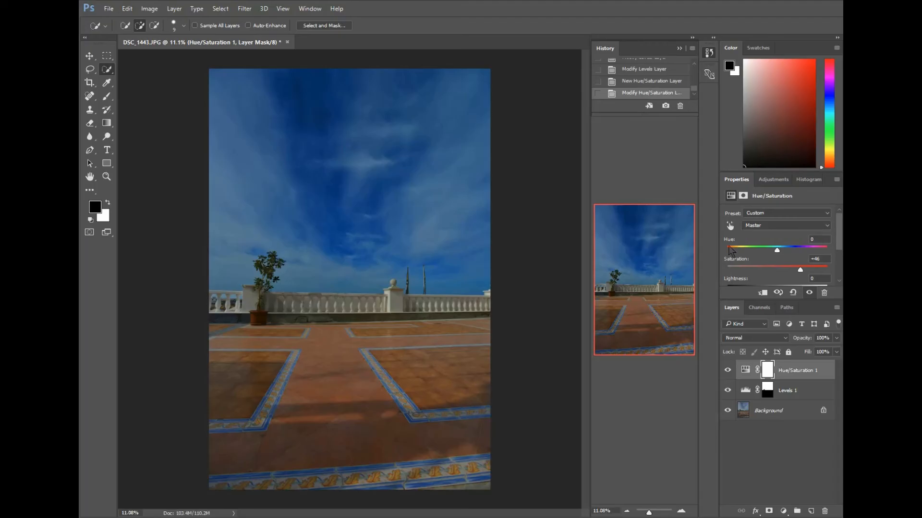
Compare the whole photo with the Hue/Saturation adjustment hidden and shown.
left_click(728, 371)
left_click(728, 371)
left_click(728, 371)
left_click(729, 372)
left_click(728, 371)
left_click(728, 371)
Compare the photo with both adjustments hidden, with only the Levels adjustment shown, and with both layers shown again.
left_click(729, 374)
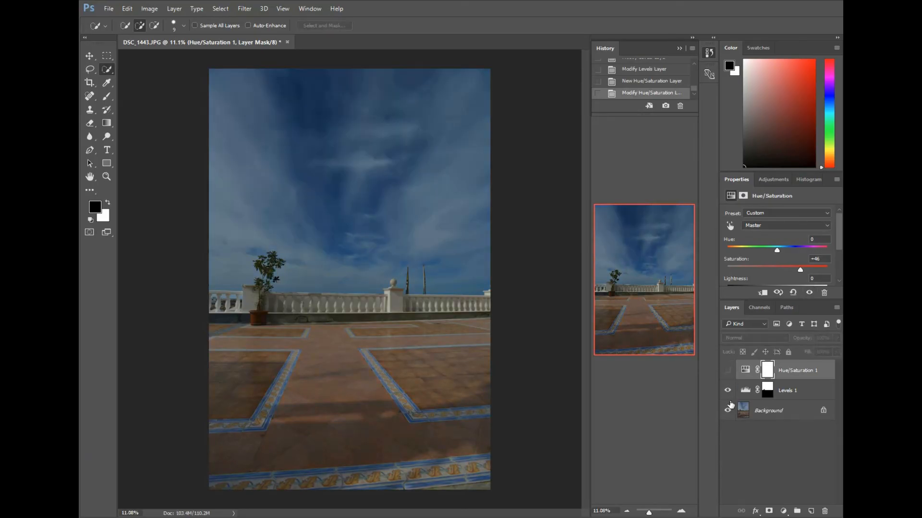
left_click(728, 391)
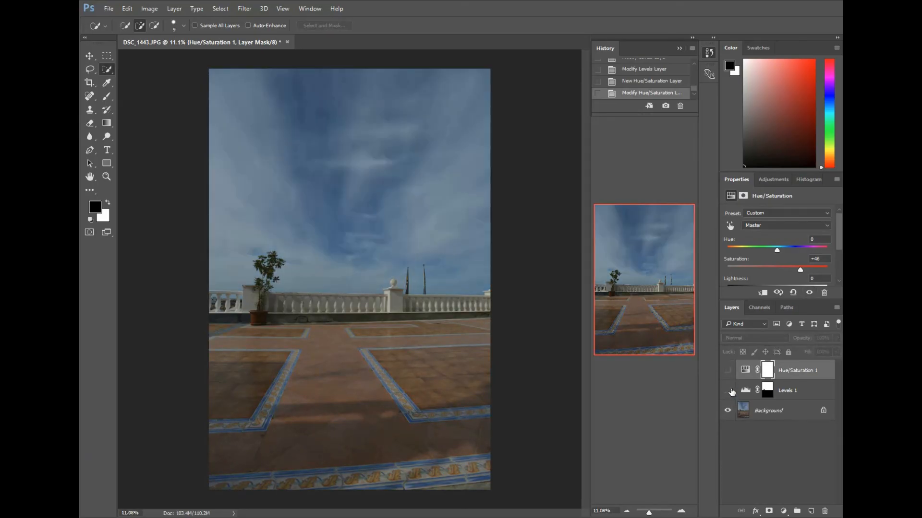
left_click(732, 392)
left_click(733, 393)
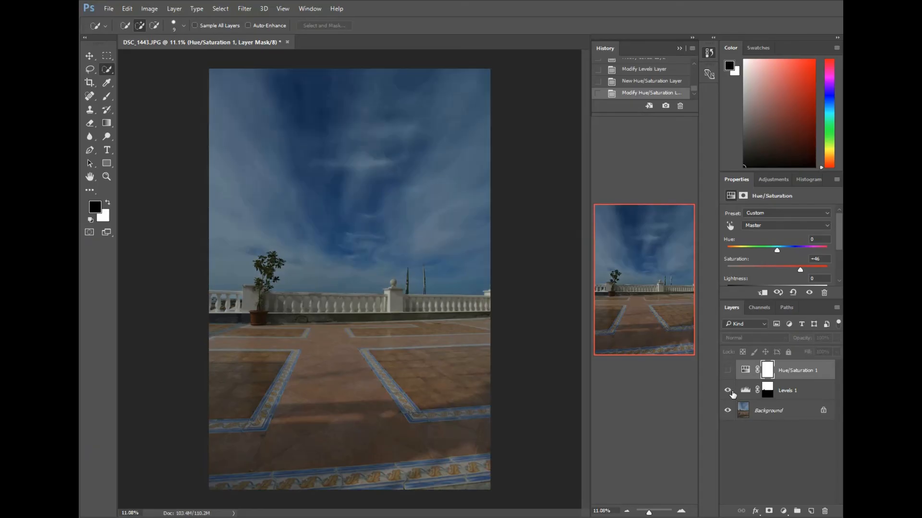
left_click(732, 393)
left_click(732, 393)
left_click(731, 393)
left_click(729, 393)
left_click(730, 392)
left_click(729, 392)
left_click(729, 375)
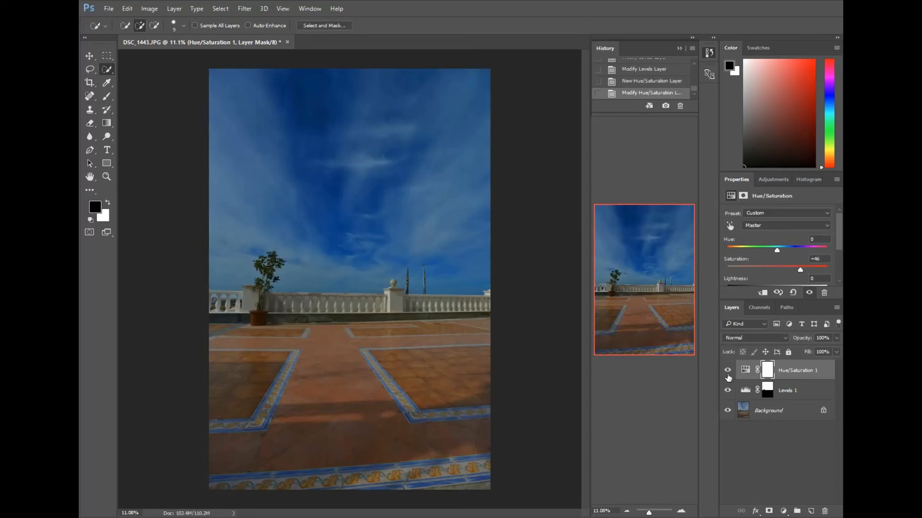
left_click(729, 374)
left_click(728, 375)
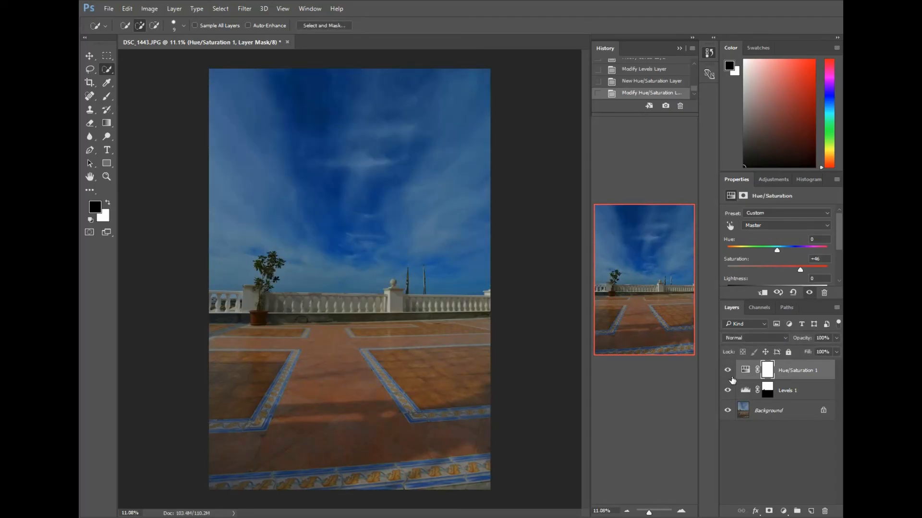